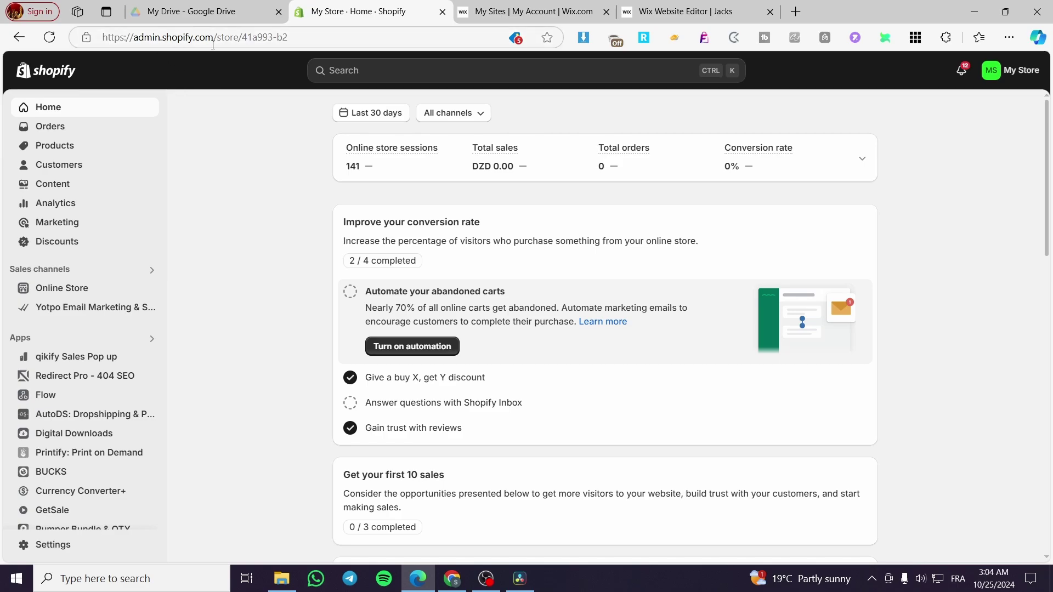
Open the Online Store themes page and review current theme Dawn and the theme library.
{"action": "scroll", "coordinate": [743, 337], "scroll_direction": "down", "scroll_amount": 6}
{"action": "scroll", "coordinate": [348, 334], "scroll_direction": "up", "scroll_amount": 6}
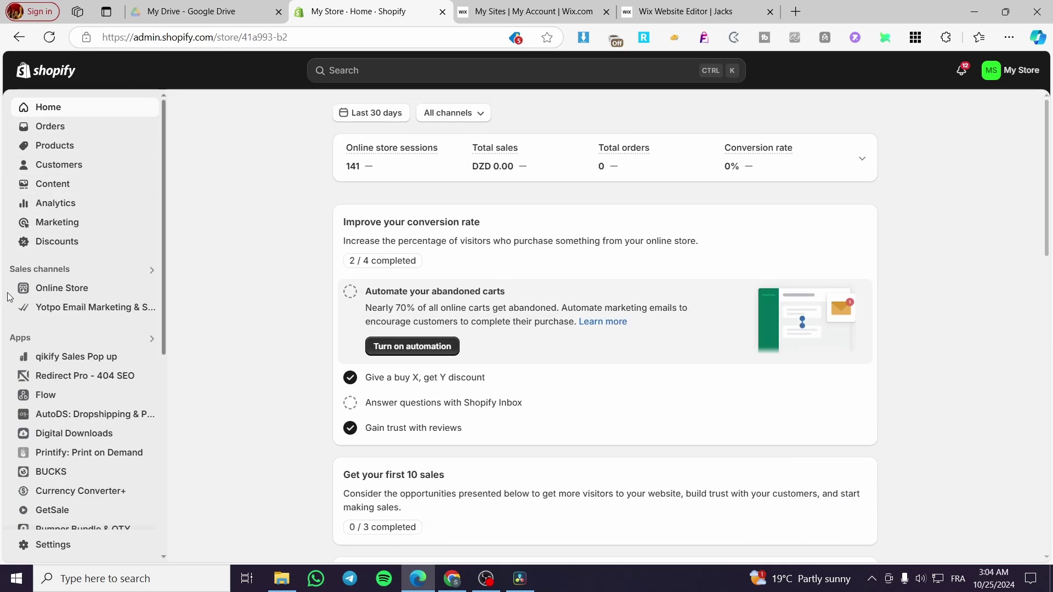
{"action": "left_click", "coordinate": [63, 292]}
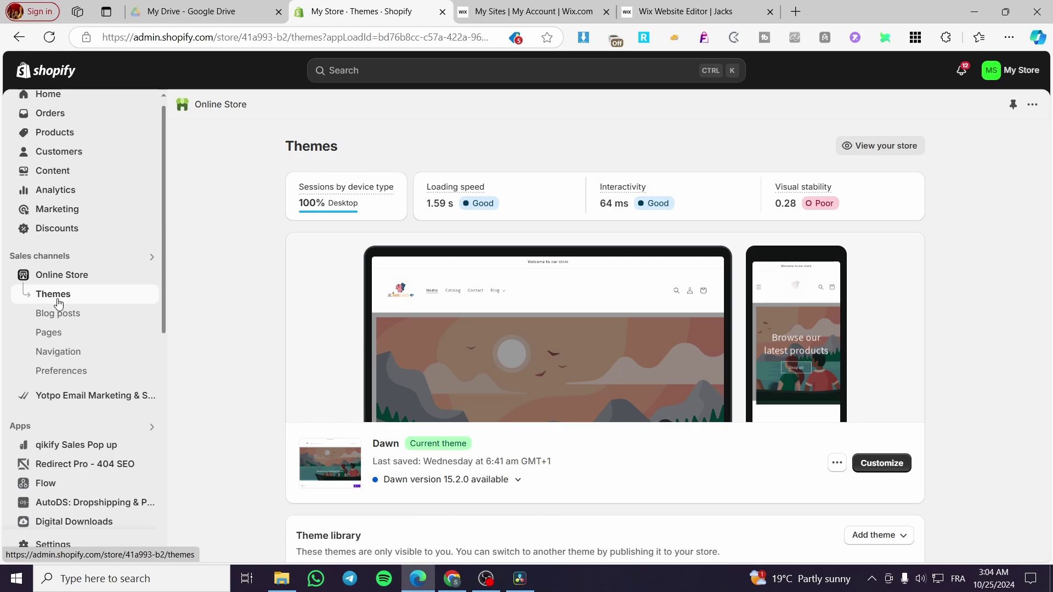
{"action": "scroll", "coordinate": [543, 343], "scroll_direction": "down", "scroll_amount": 4}
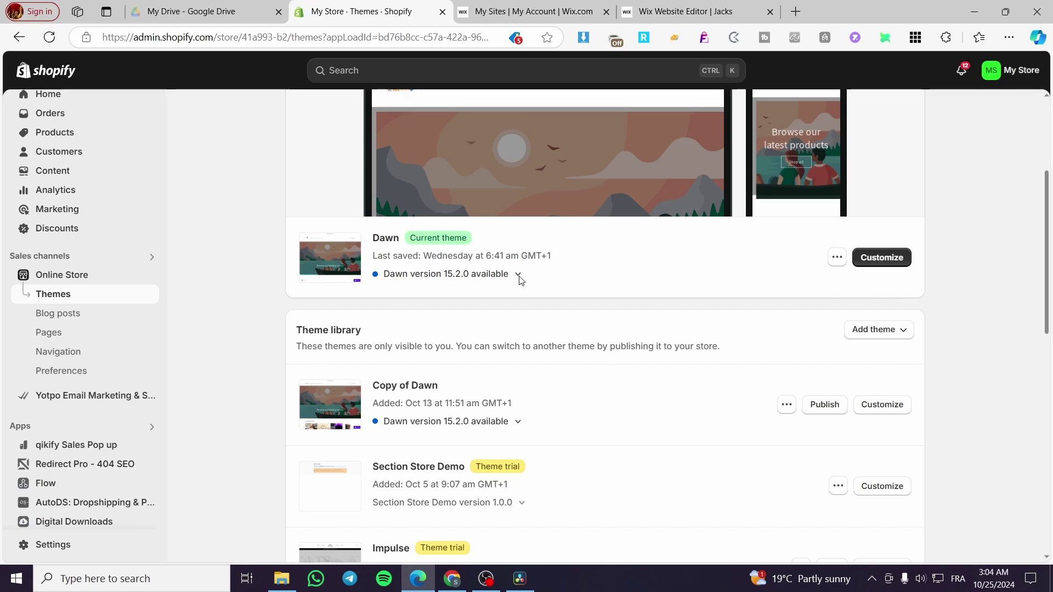
{"action": "scroll", "coordinate": [297, 291], "scroll_direction": "up", "scroll_amount": 2}
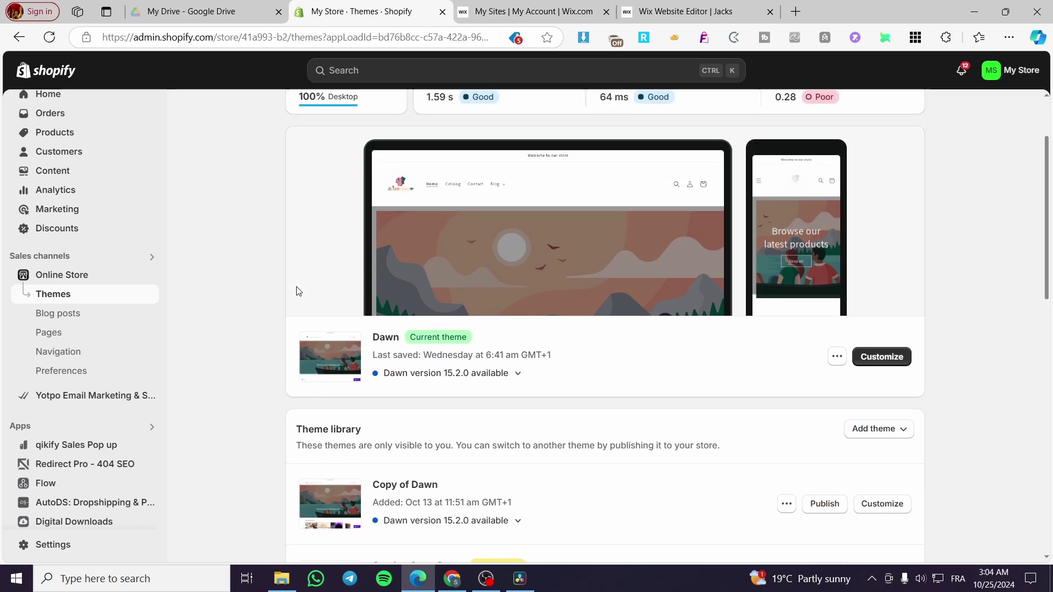
{"action": "scroll", "coordinate": [296, 291], "scroll_direction": "up", "scroll_amount": 1}
Open the Dawn theme editor from Customize in a separate browser tab.
{"action": "right_click", "coordinate": [885, 394]}
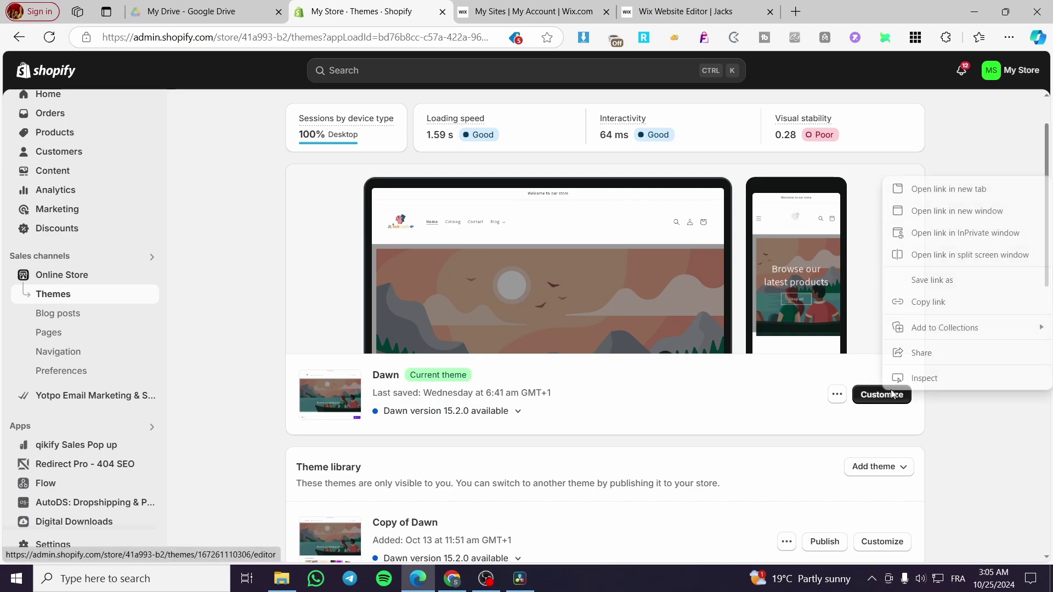
{"action": "left_click", "coordinate": [915, 197]}
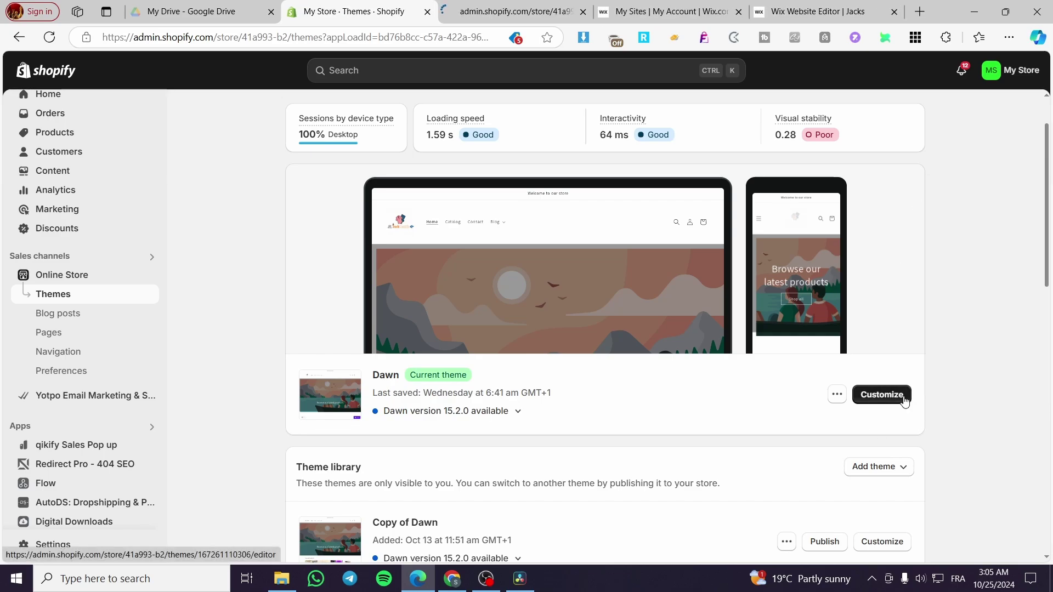
{"action": "left_click", "coordinate": [459, 20]}
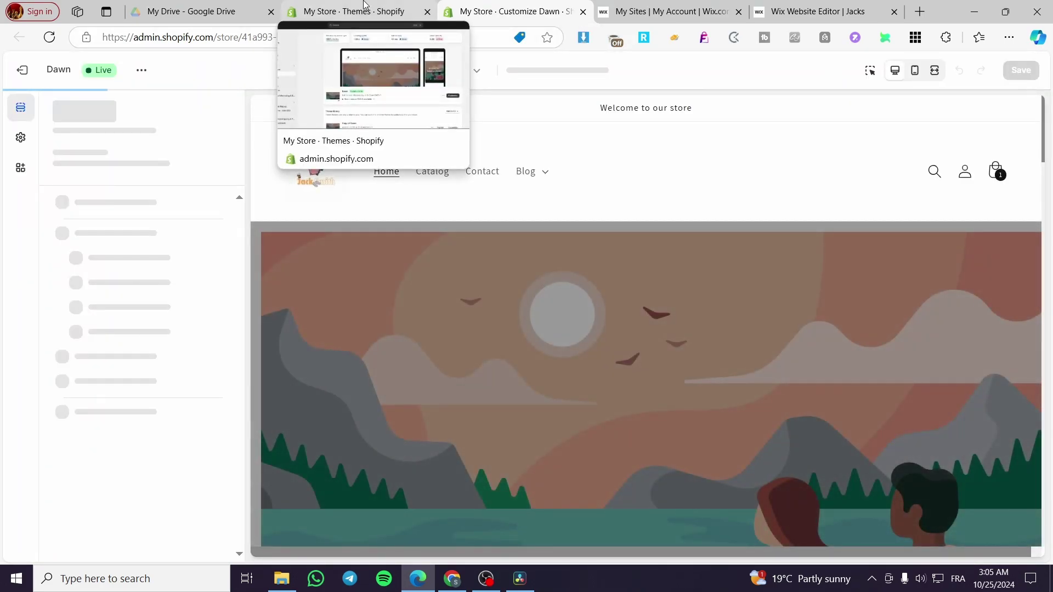
{"action": "left_click", "coordinate": [365, 7]}
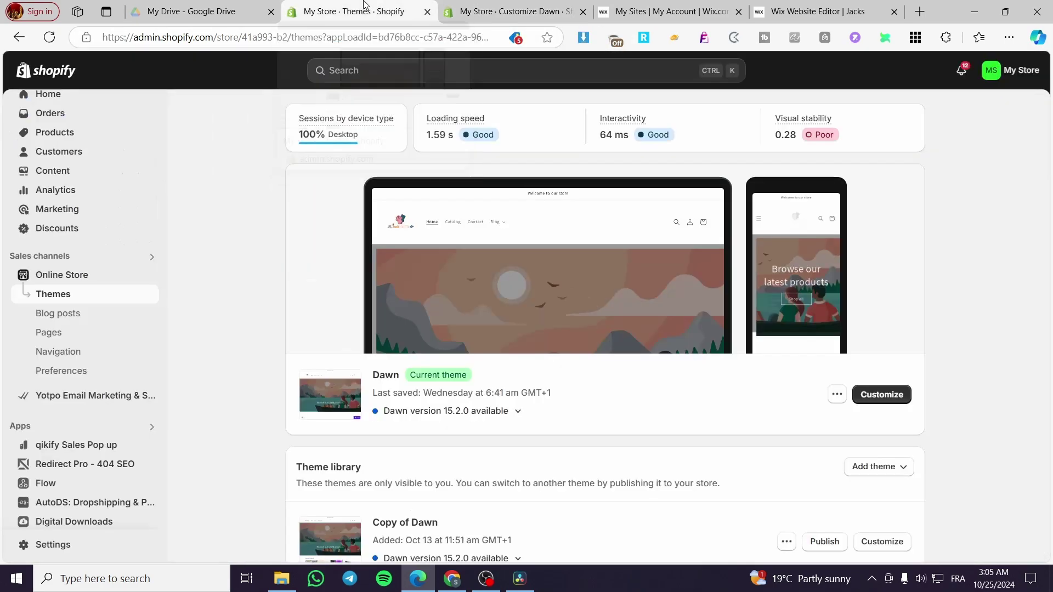
{"action": "key", "text": "ctrl+Tab"}
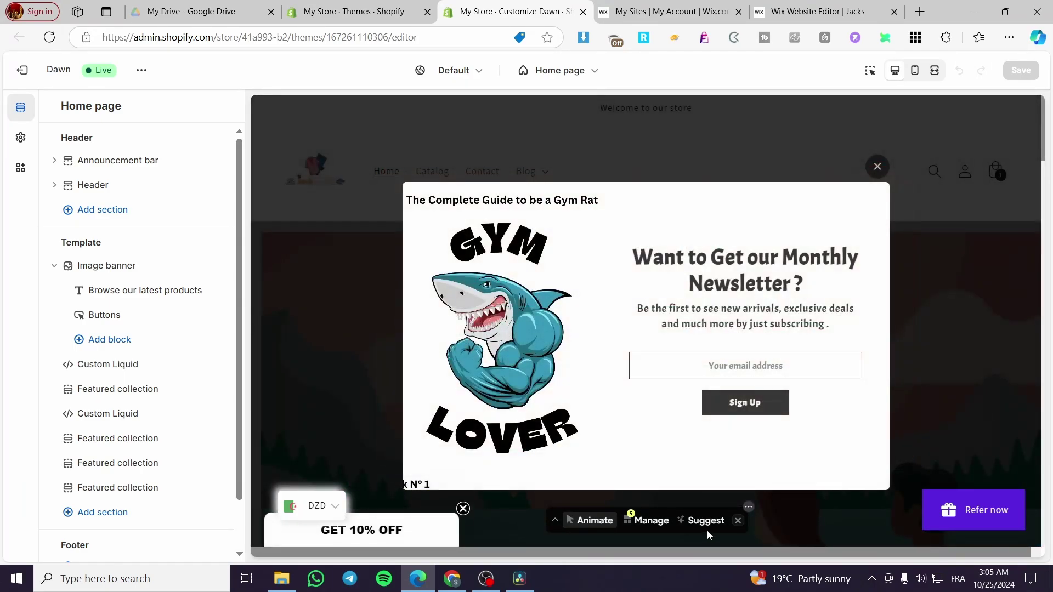
Clear the animation toolbar, newsletter popup and GET 10% OFF teaser from the preview.
{"action": "left_click", "coordinate": [738, 521]}
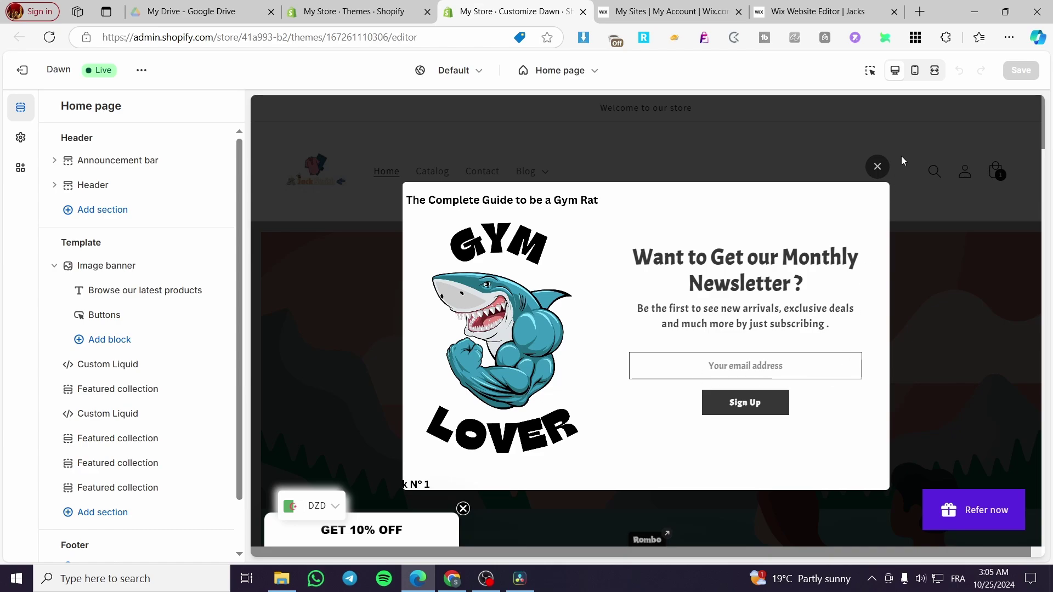
{"action": "left_click", "coordinate": [880, 168]}
{"action": "left_click", "coordinate": [594, 123]}
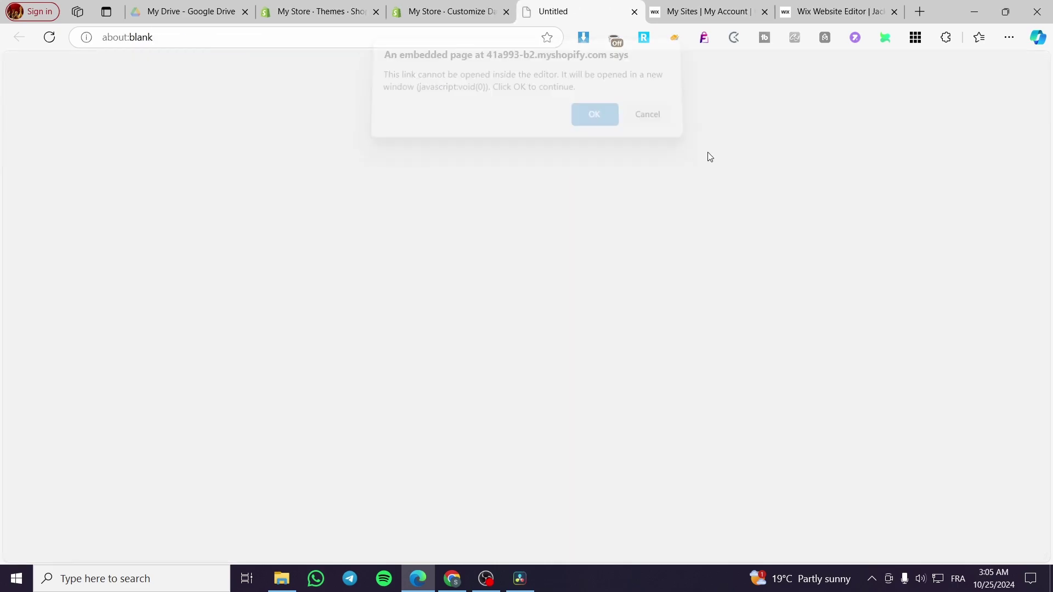
{"action": "left_click", "coordinate": [637, 12]}
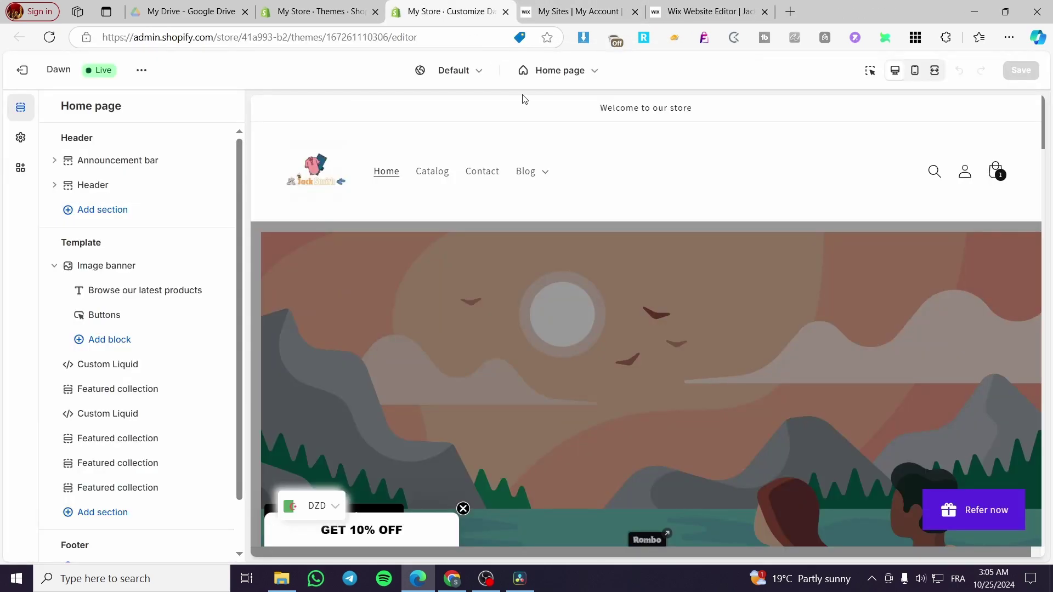
{"action": "left_click", "coordinate": [464, 509]}
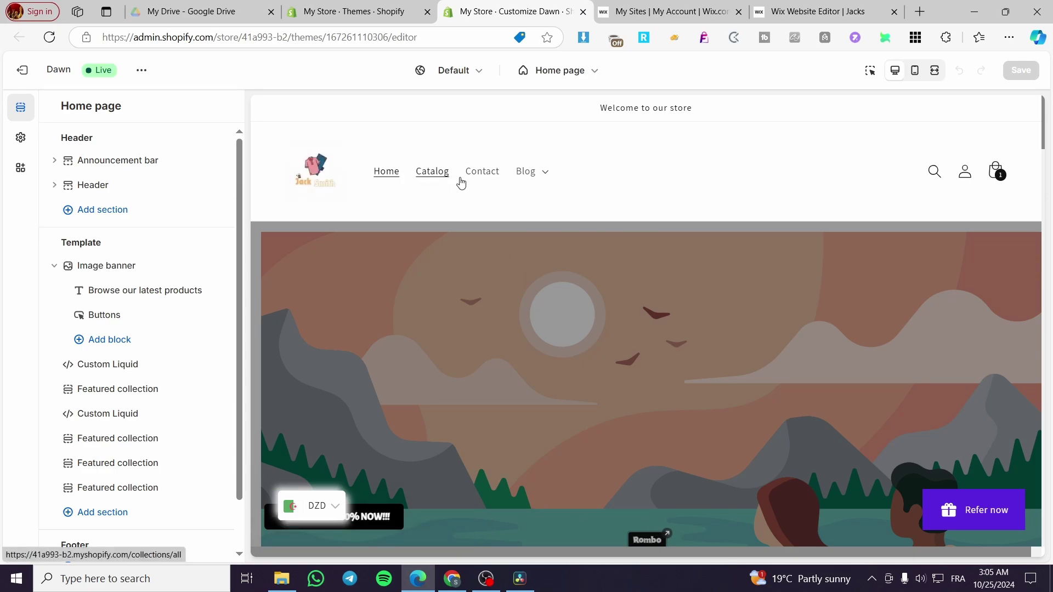
Toggle the header's Blog dropdown to check its Tech entry, then return to Themes.
{"action": "left_click", "coordinate": [542, 175]}
{"action": "left_click", "coordinate": [546, 175]}
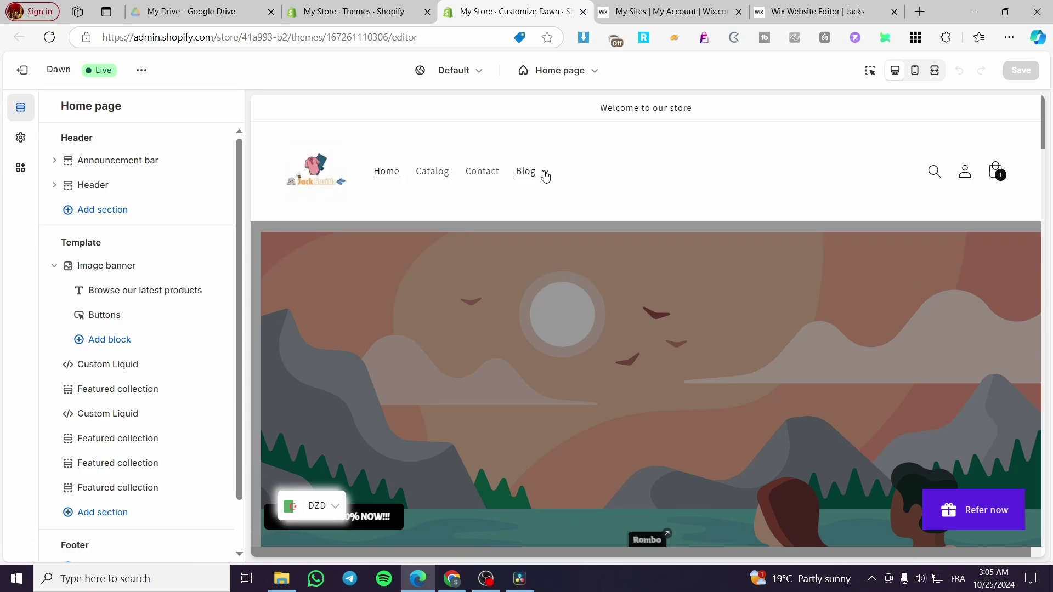
{"action": "left_click", "coordinate": [548, 174]}
{"action": "left_click", "coordinate": [548, 175]}
{"action": "left_click", "coordinate": [548, 174]}
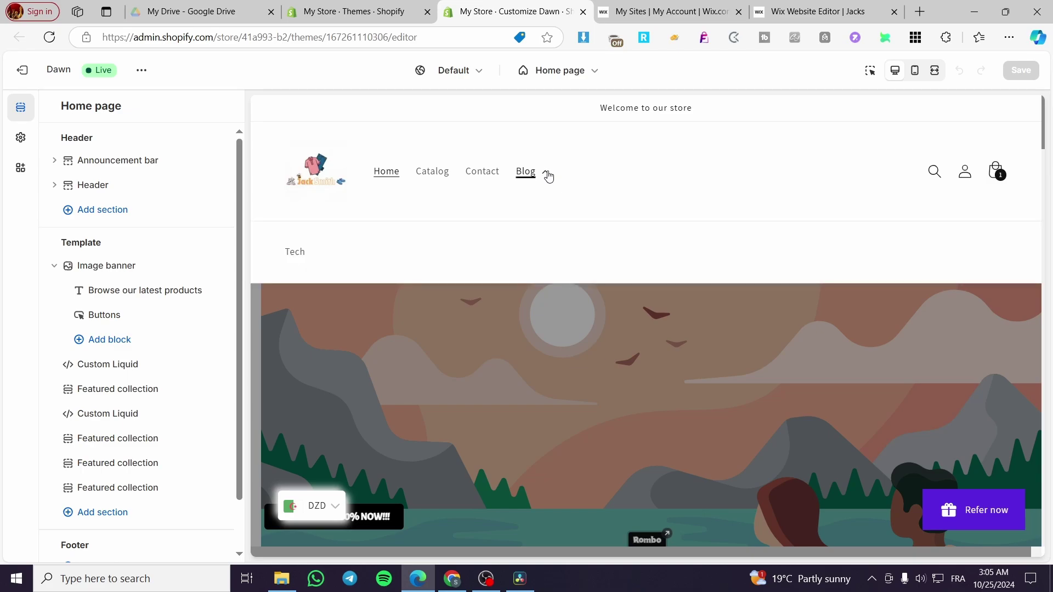
{"action": "left_click", "coordinate": [549, 174]}
{"action": "left_click", "coordinate": [549, 174]}
{"action": "left_click", "coordinate": [548, 175]}
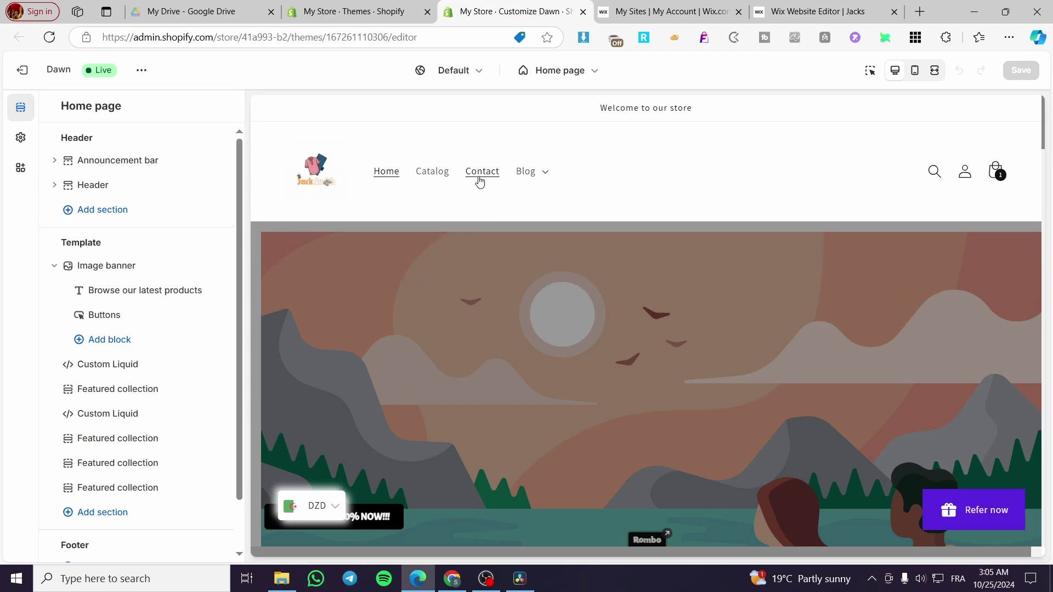
{"action": "left_click", "coordinate": [351, 10]}
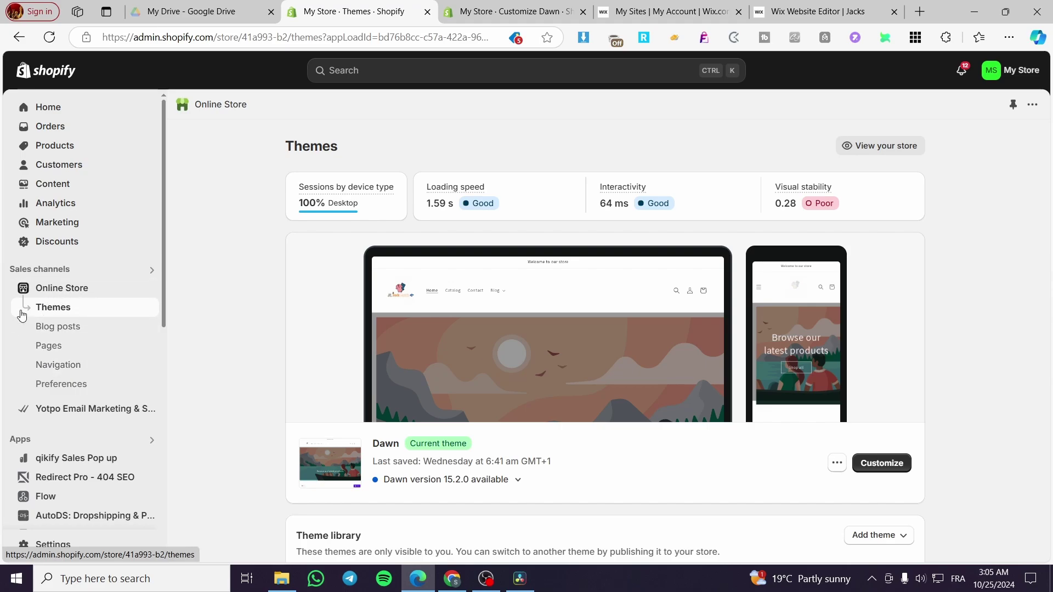
Open the Navigation menus page and compare it with the theme editor preview.
{"action": "left_click", "coordinate": [68, 371]}
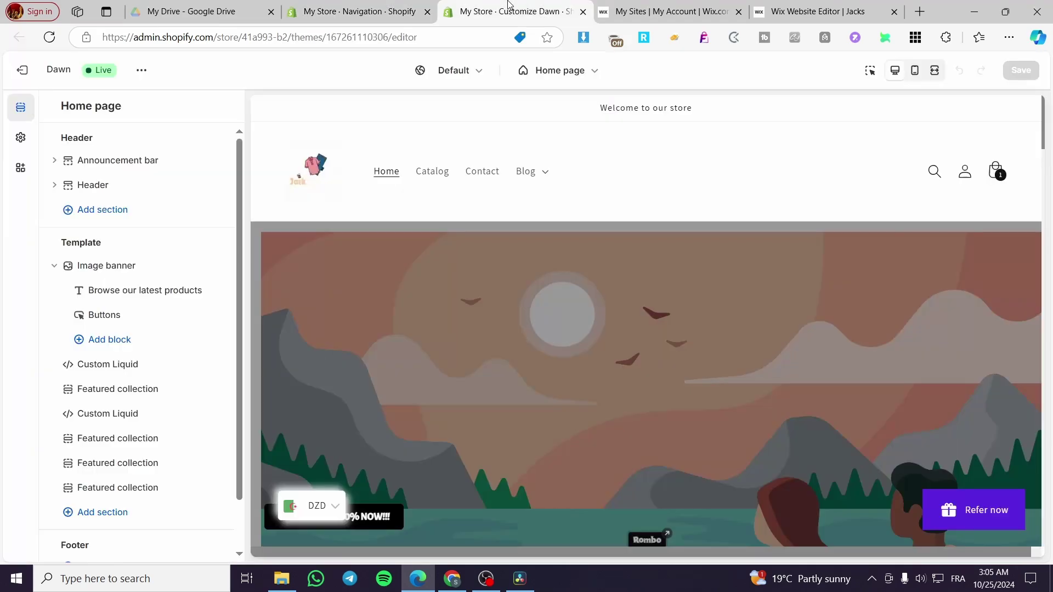
{"action": "left_click", "coordinate": [518, 13]}
{"action": "left_click_drag", "start_coordinate": [1045, 149], "coordinate": [1048, 576]}
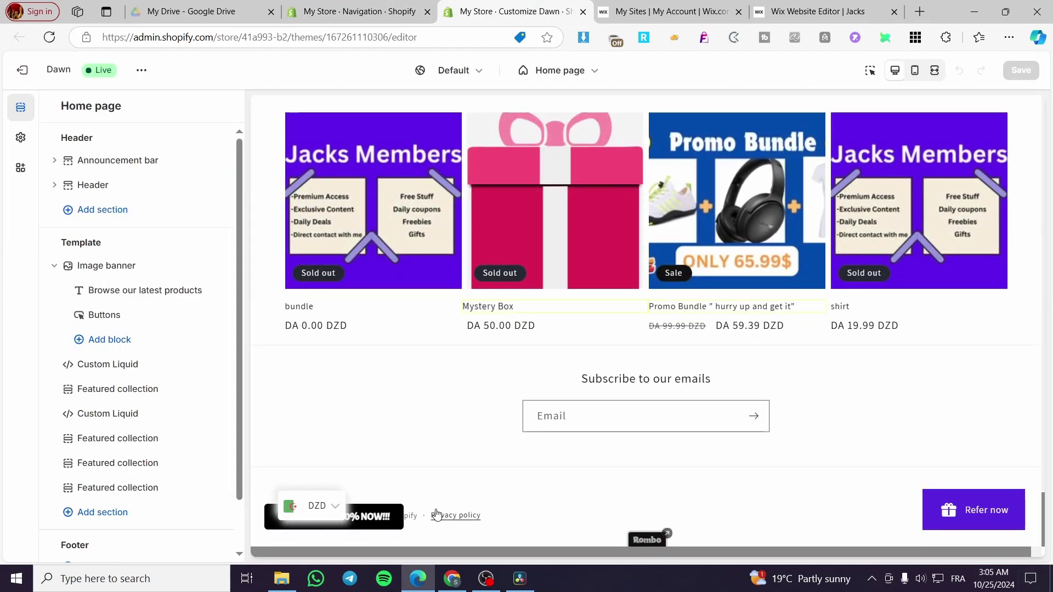
{"action": "left_click_drag", "start_coordinate": [1041, 497], "coordinate": [1044, 109]}
{"action": "left_click", "coordinate": [381, 5]}
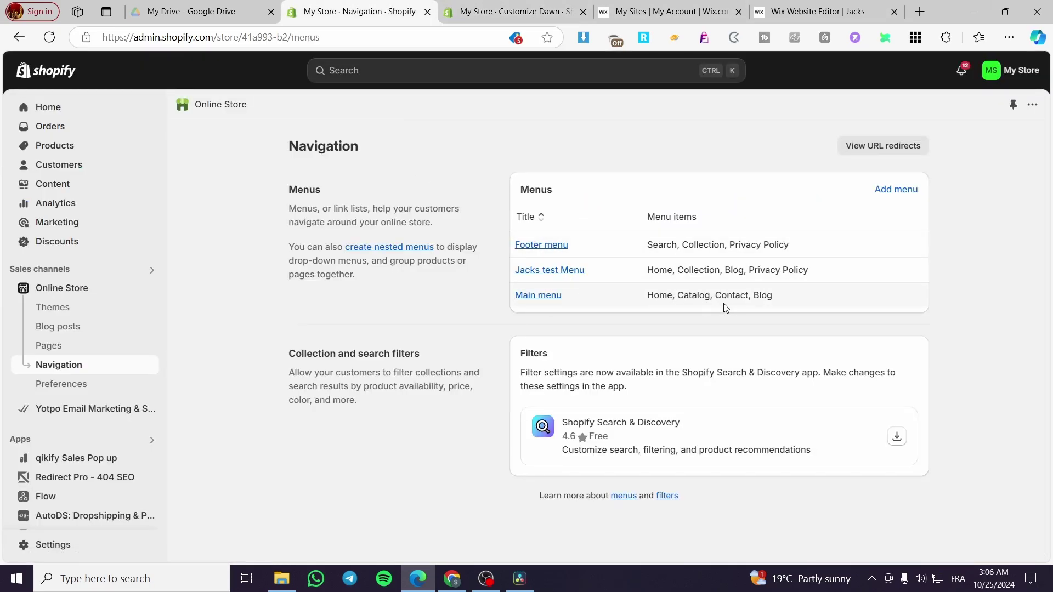
{"action": "left_click", "coordinate": [516, 11]}
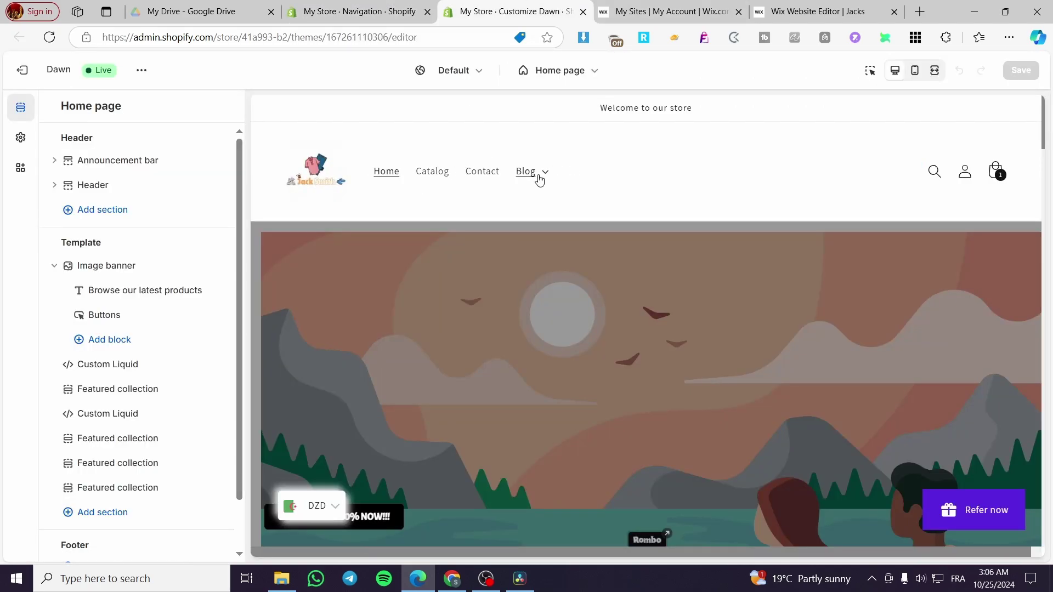
{"action": "left_click", "coordinate": [357, 11]}
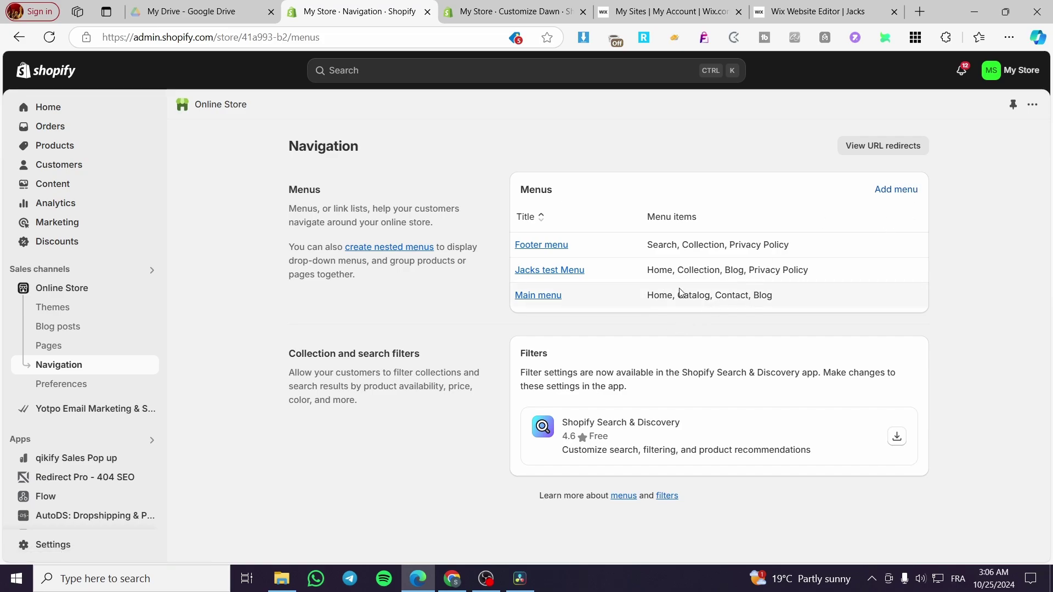
Start a new menu, then leave it unsaved and return to Navigation.
{"action": "left_click", "coordinate": [895, 189]}
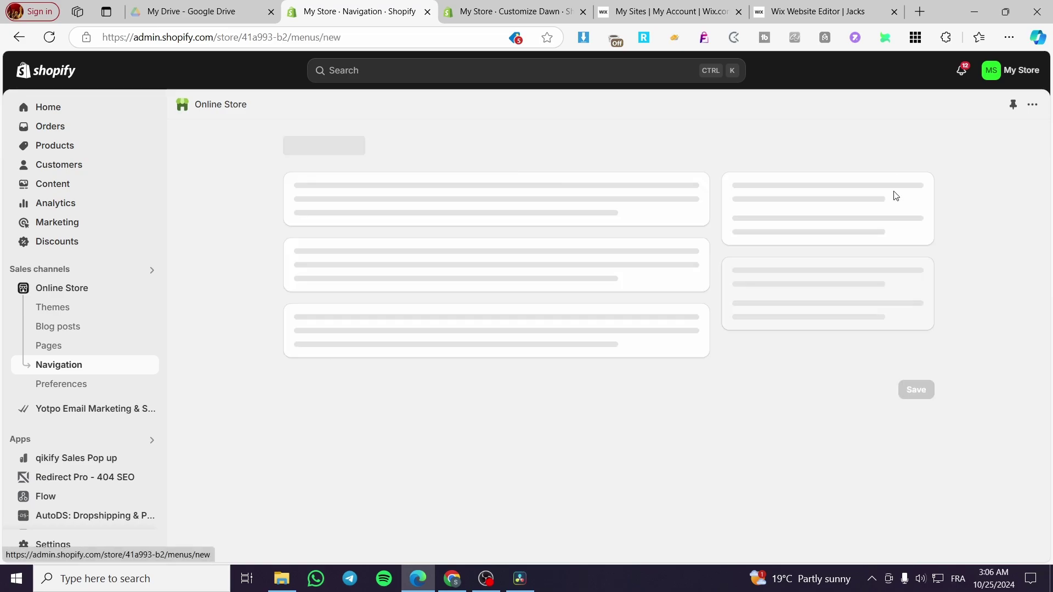
{"action": "left_click", "coordinate": [373, 205]}
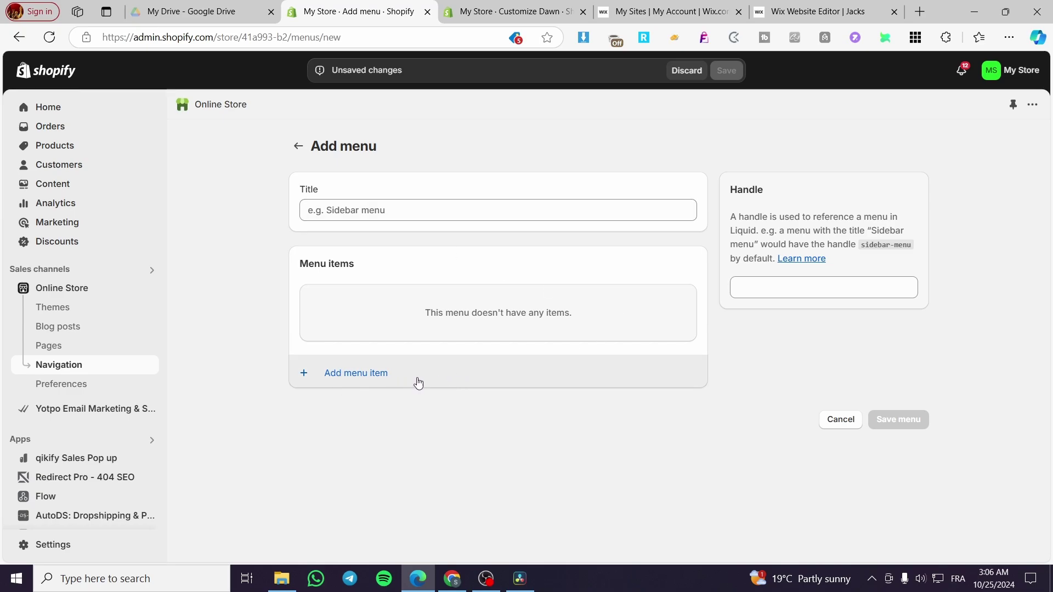
{"action": "left_click", "coordinate": [299, 146]}
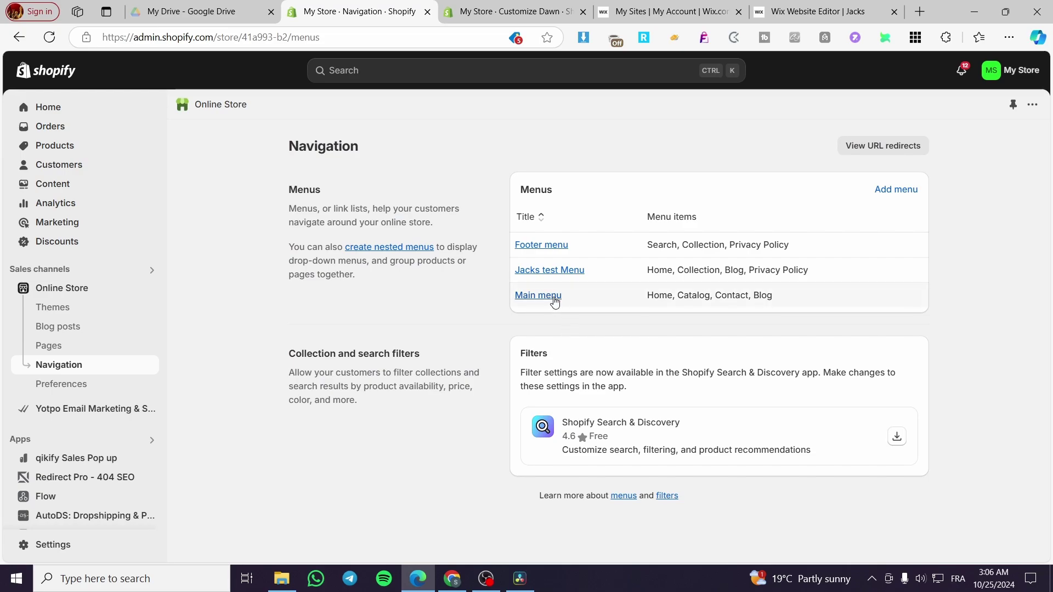
Open the Main menu and remove the Tech item nested under Blog.
{"action": "left_click", "coordinate": [555, 301]}
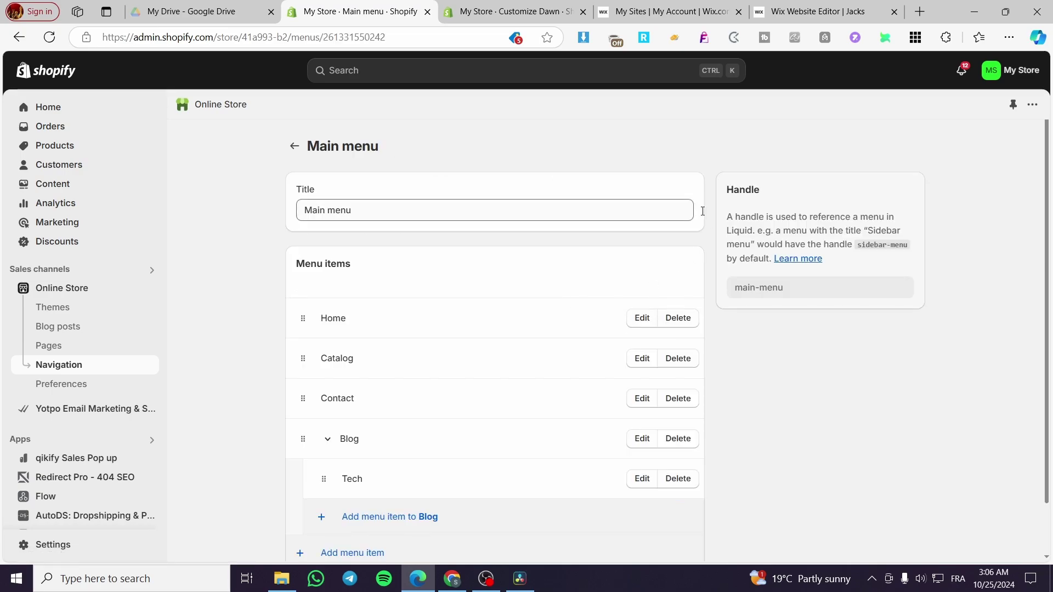
{"action": "left_click", "coordinate": [516, 11]}
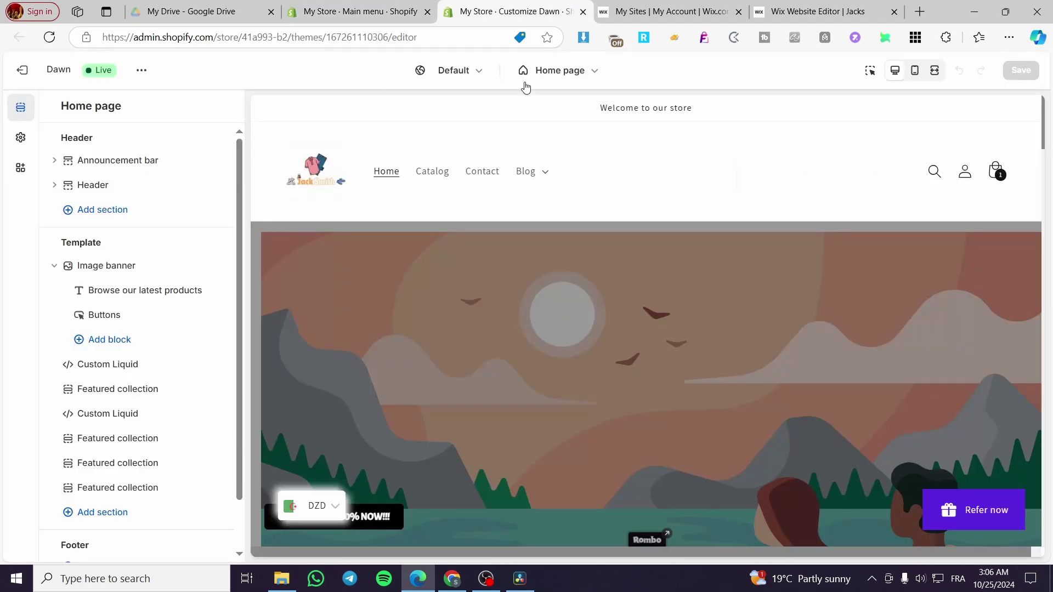
{"action": "left_click", "coordinate": [359, 12]}
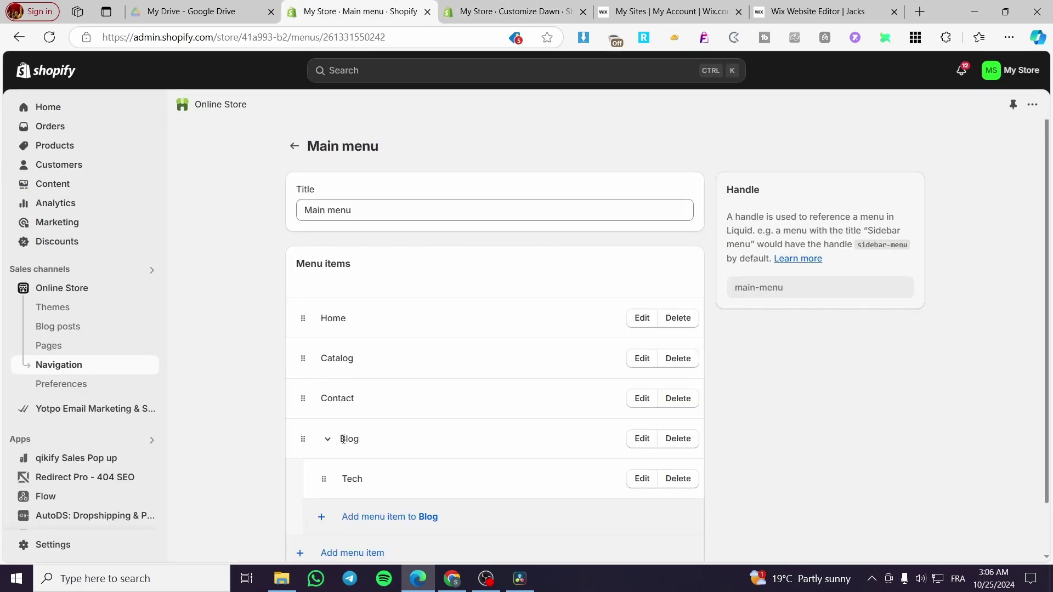
{"action": "left_click", "coordinate": [679, 479]}
{"action": "left_click", "coordinate": [701, 348]}
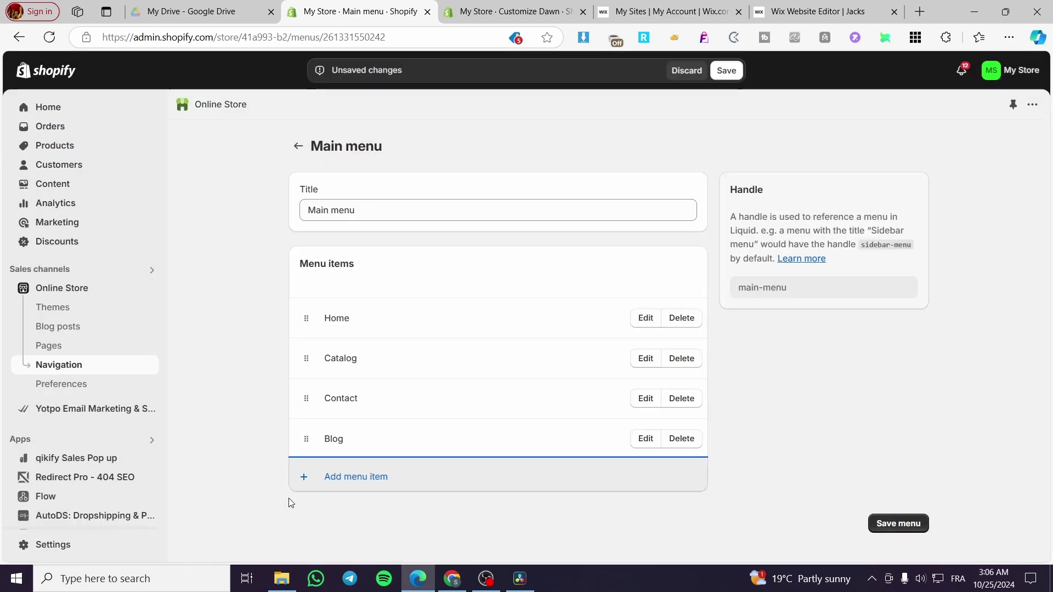
Review the header in the theme editor and save the updated Main menu.
{"action": "left_click", "coordinate": [447, 19]}
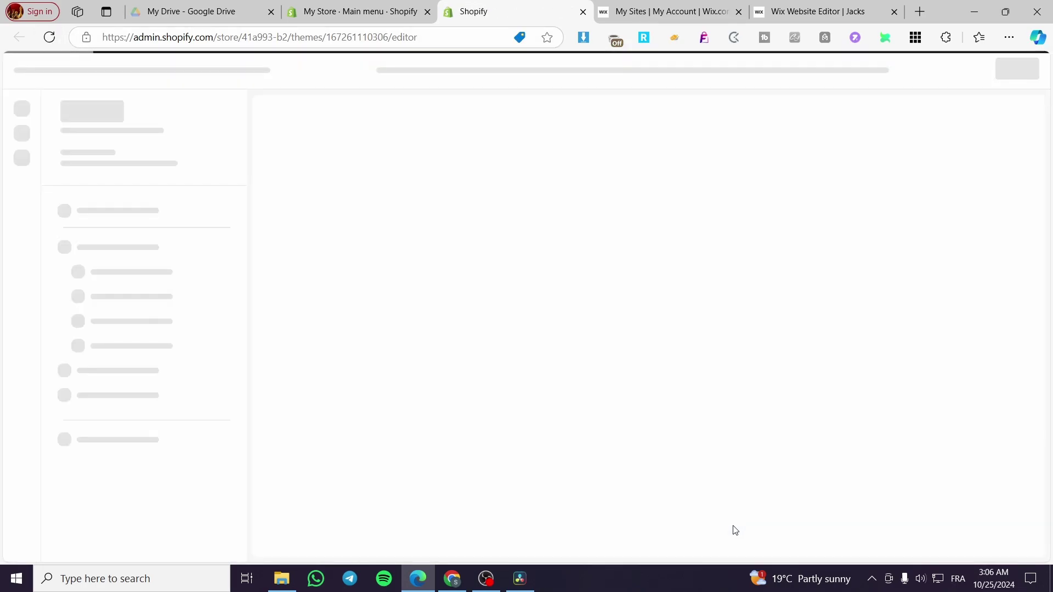
{"action": "left_click", "coordinate": [357, 12]}
{"action": "left_click", "coordinate": [727, 70]}
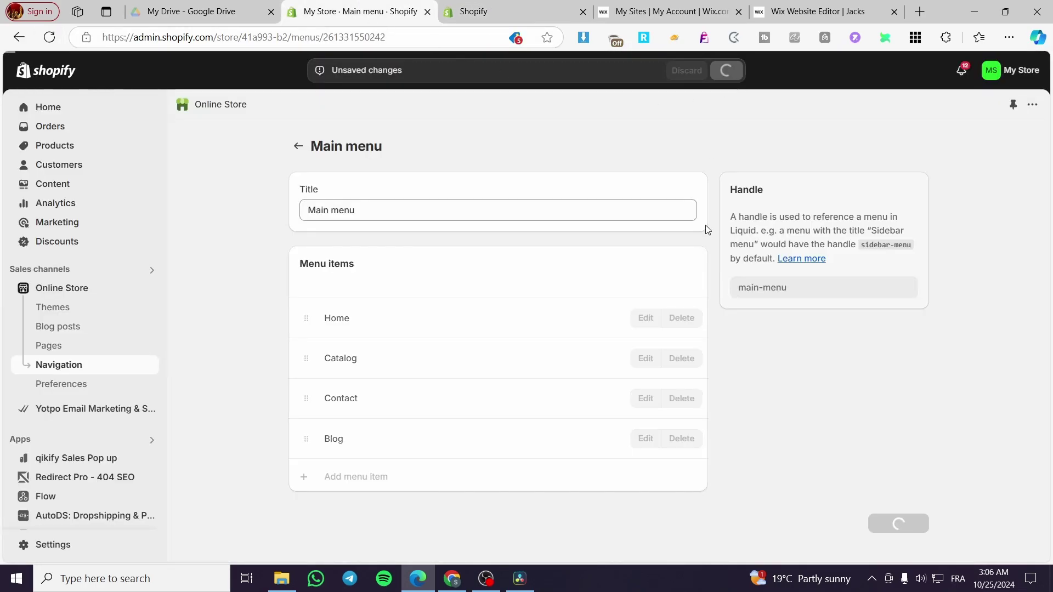
{"action": "left_click", "coordinate": [513, 11]}
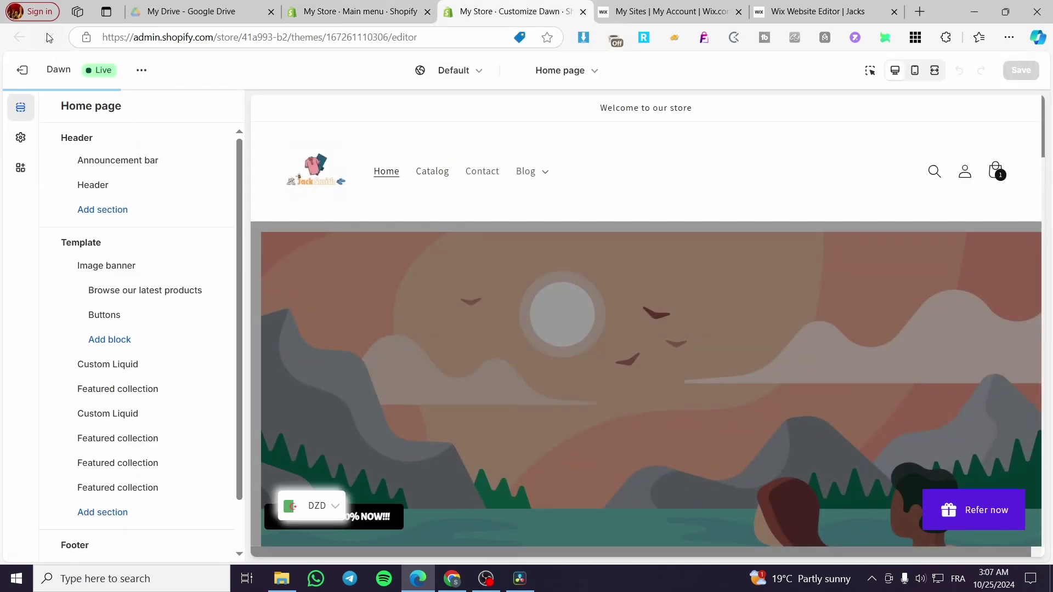
Reload the theme editor preview to check the header, then return to the Main menu.
{"action": "left_click", "coordinate": [49, 38]}
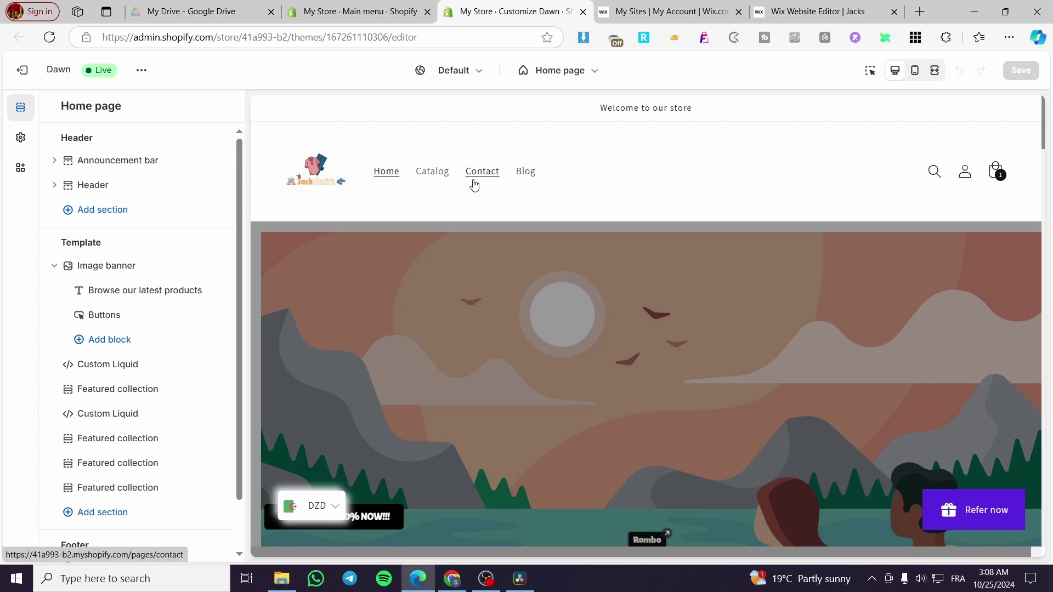
{"action": "left_click", "coordinate": [362, 6]}
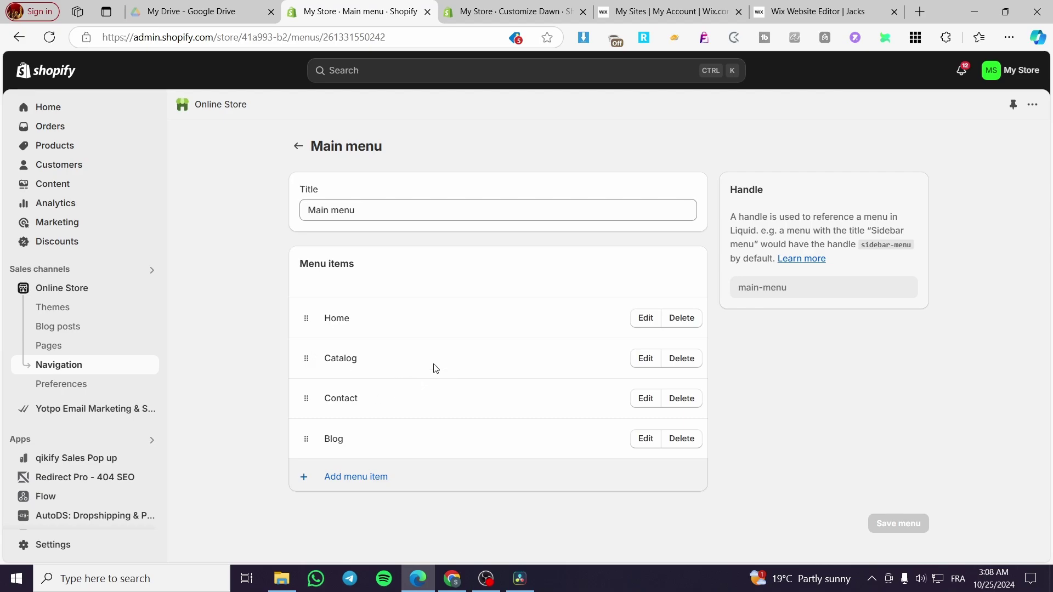
Add a new store page titled 'News' under Online Store > Pages and save it.
{"action": "left_click", "coordinate": [38, 346]}
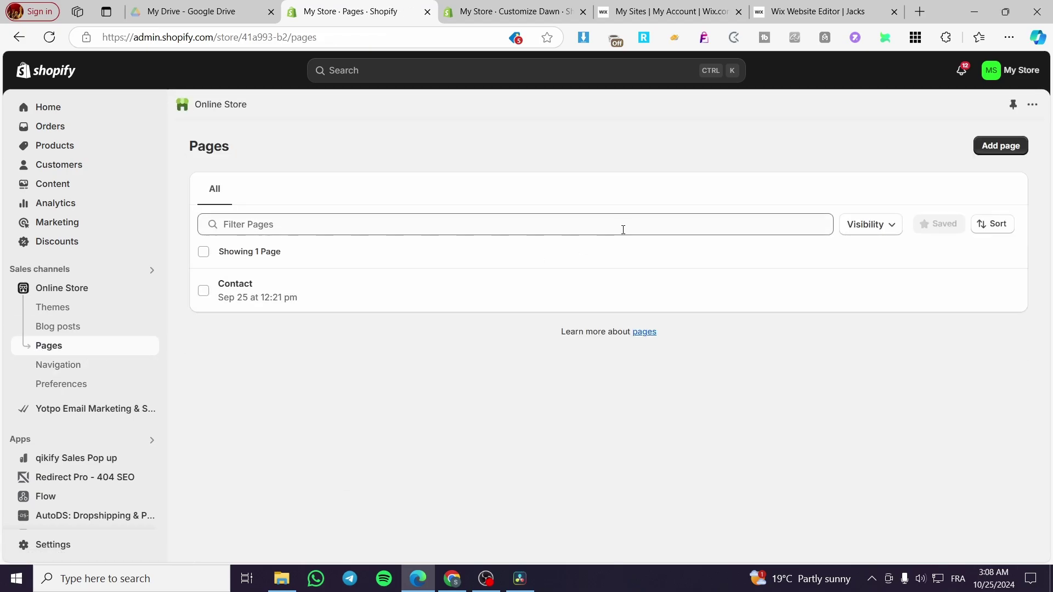
{"action": "left_click", "coordinate": [1018, 146]}
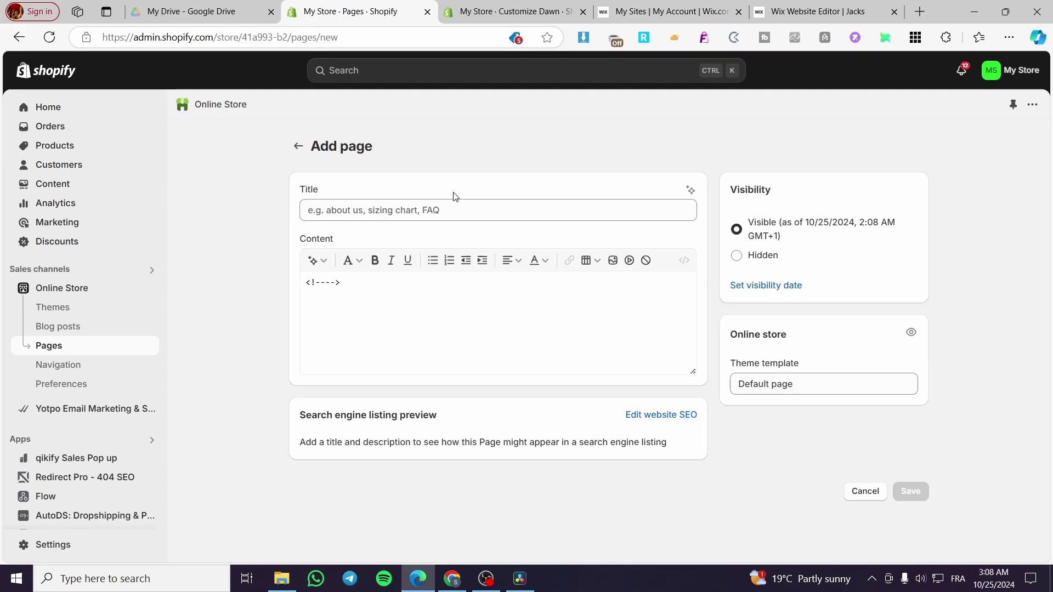
{"action": "left_click", "coordinate": [444, 214]}
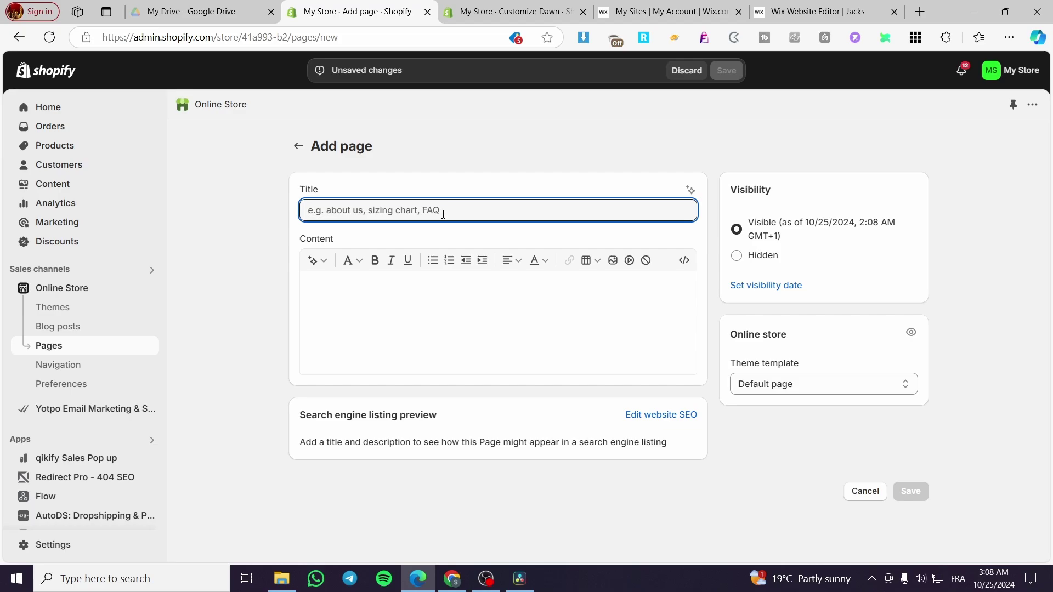
{"action": "type", "text": "B"}
{"action": "key", "text": "BackSpace"}
{"action": "type", "text": "News"}
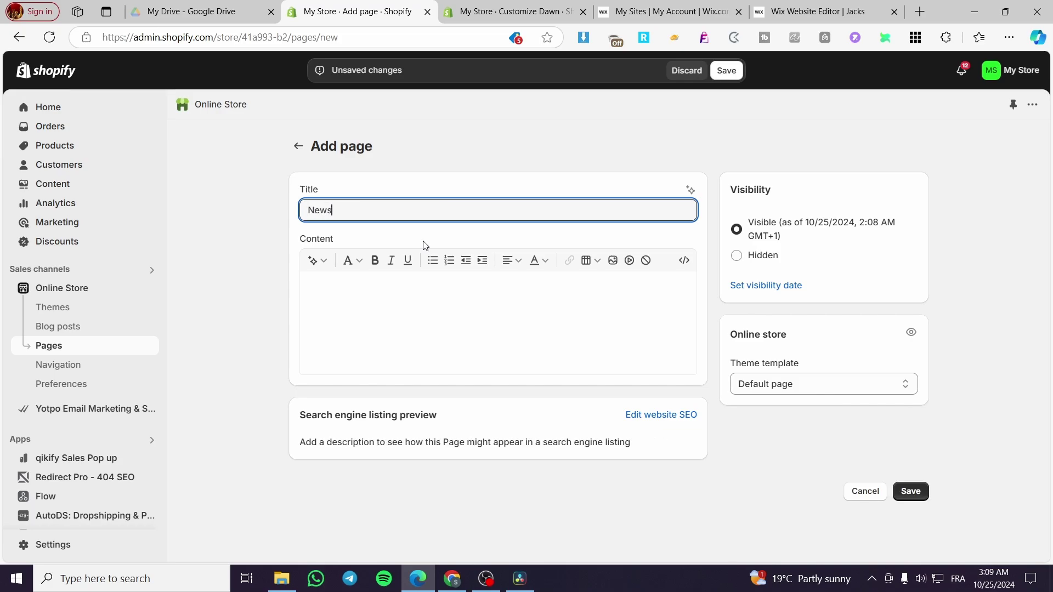
{"action": "left_click", "coordinate": [727, 71]}
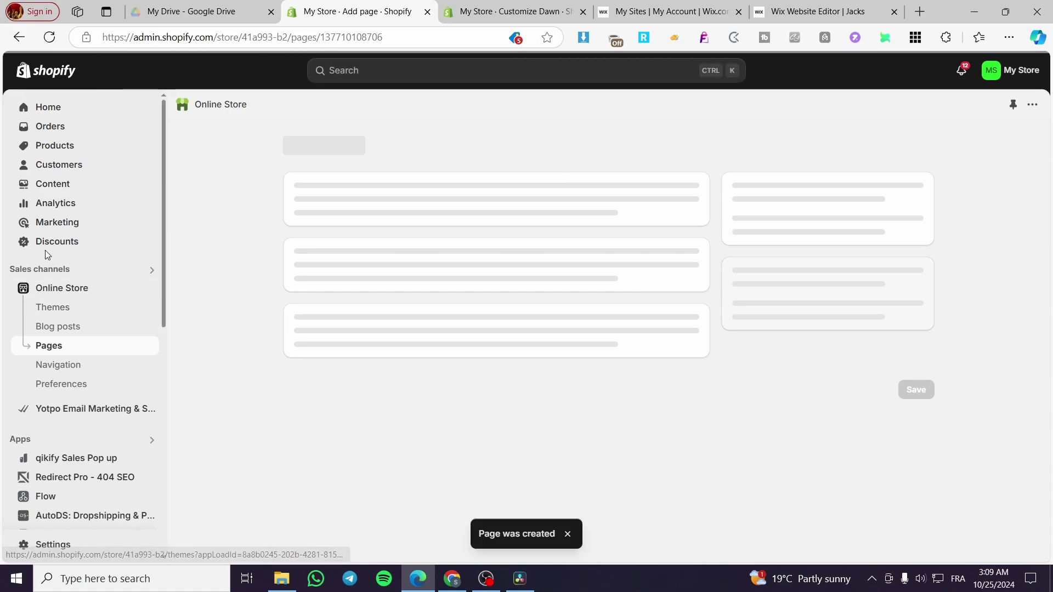
Add a 'News' item to the Main menu linked to the Pages > News page.
{"action": "left_click", "coordinate": [295, 147]}
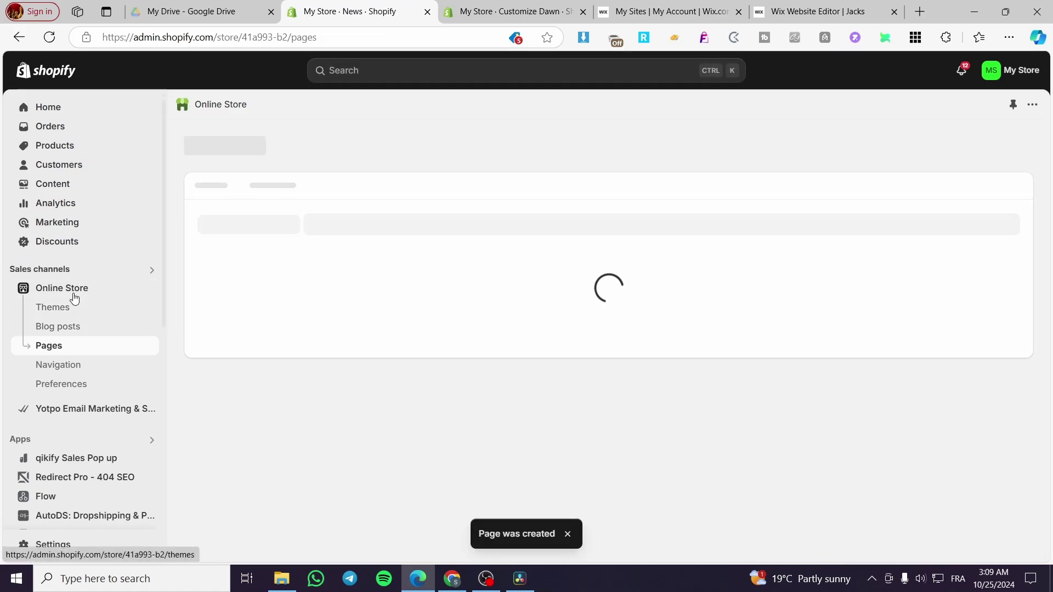
{"action": "left_click", "coordinate": [56, 365]}
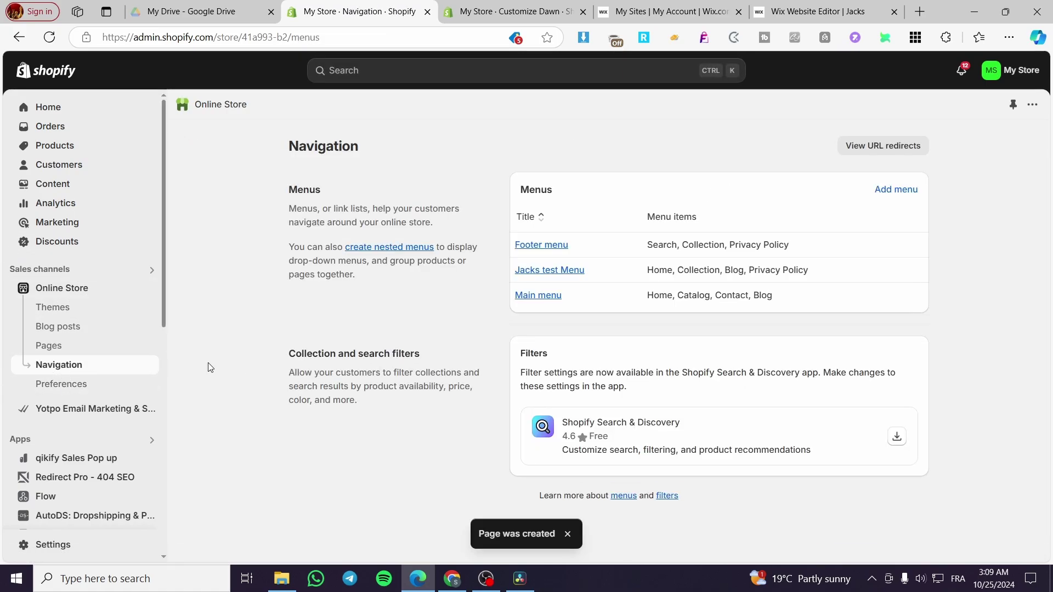
{"action": "left_click", "coordinate": [546, 295]}
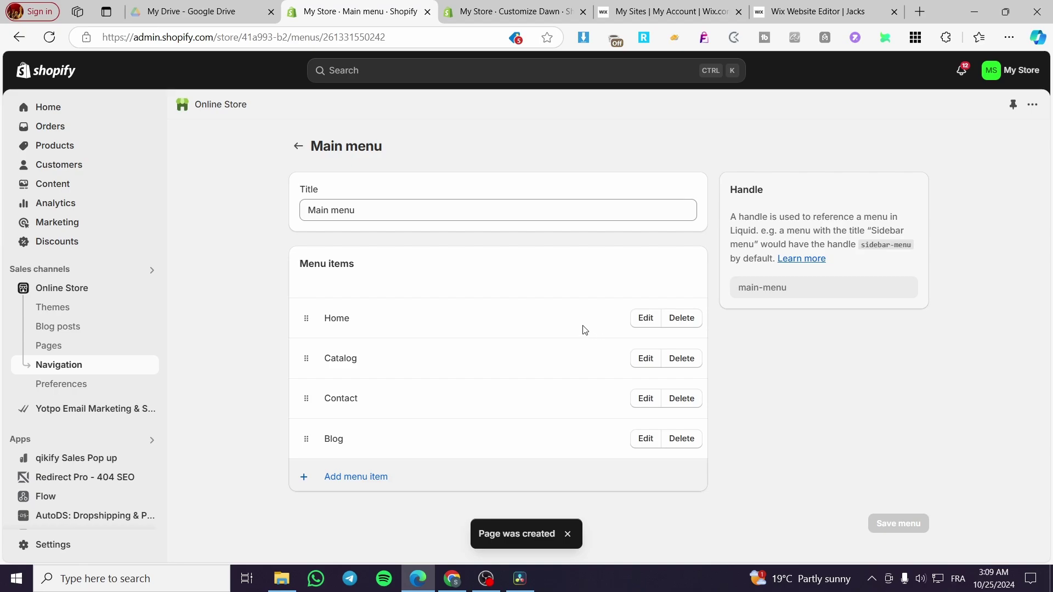
{"action": "left_click", "coordinate": [365, 479]}
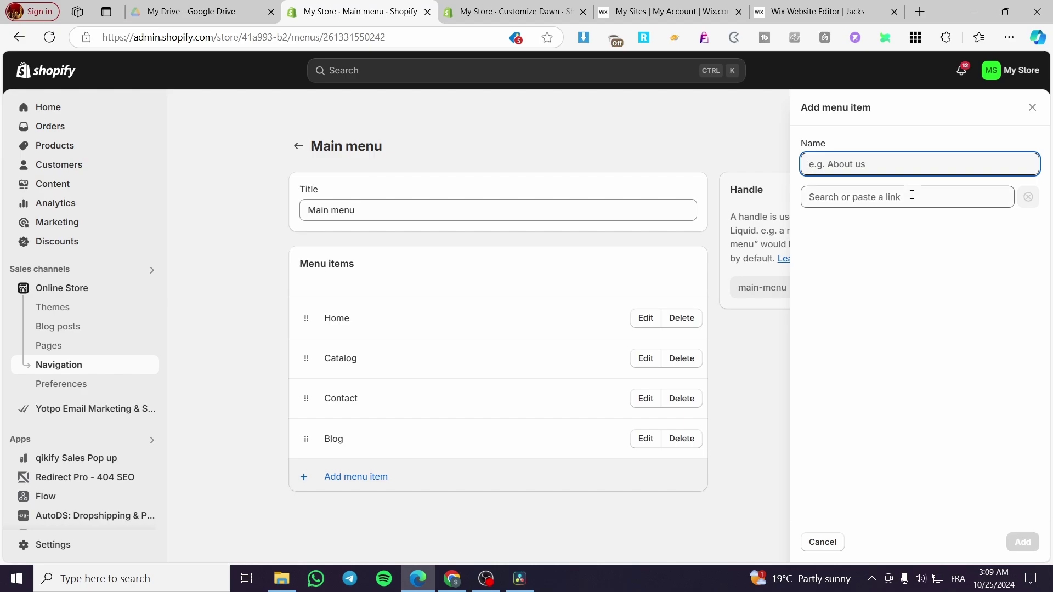
{"action": "type", "text": "News"}
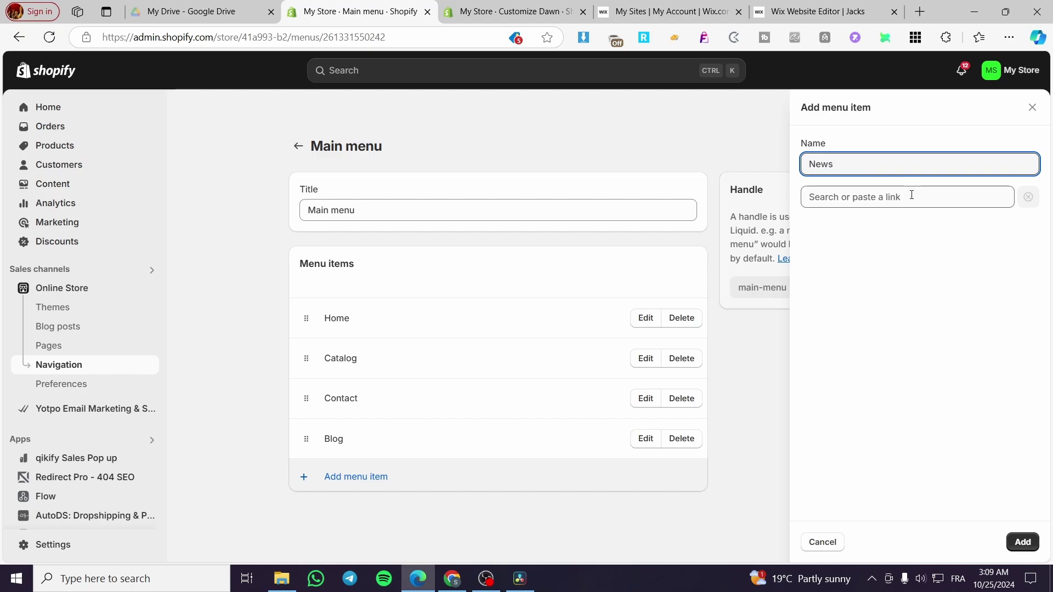
{"action": "left_click", "coordinate": [912, 197]}
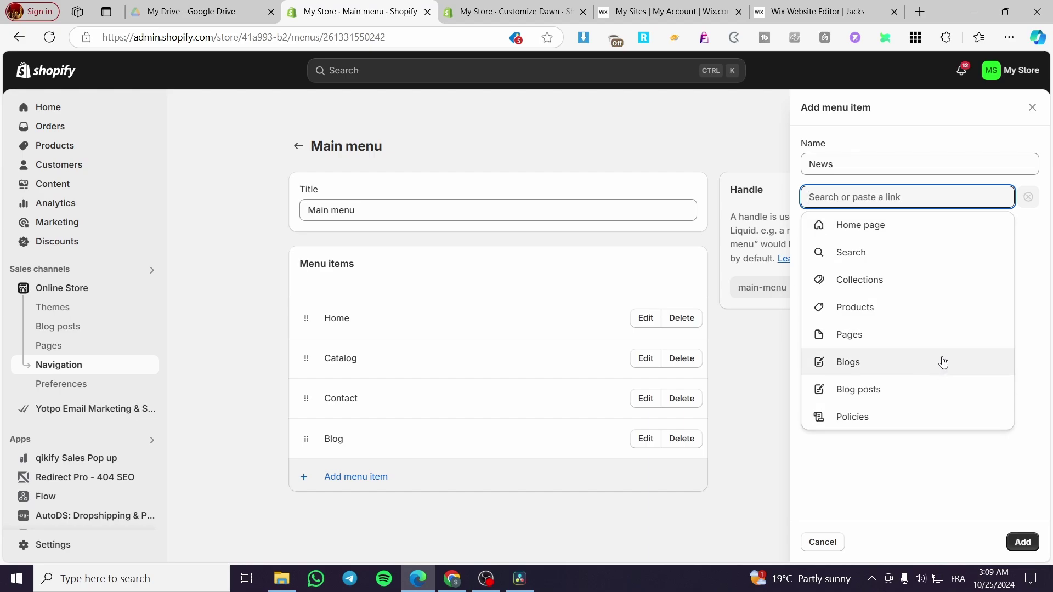
{"action": "left_click", "coordinate": [956, 331]}
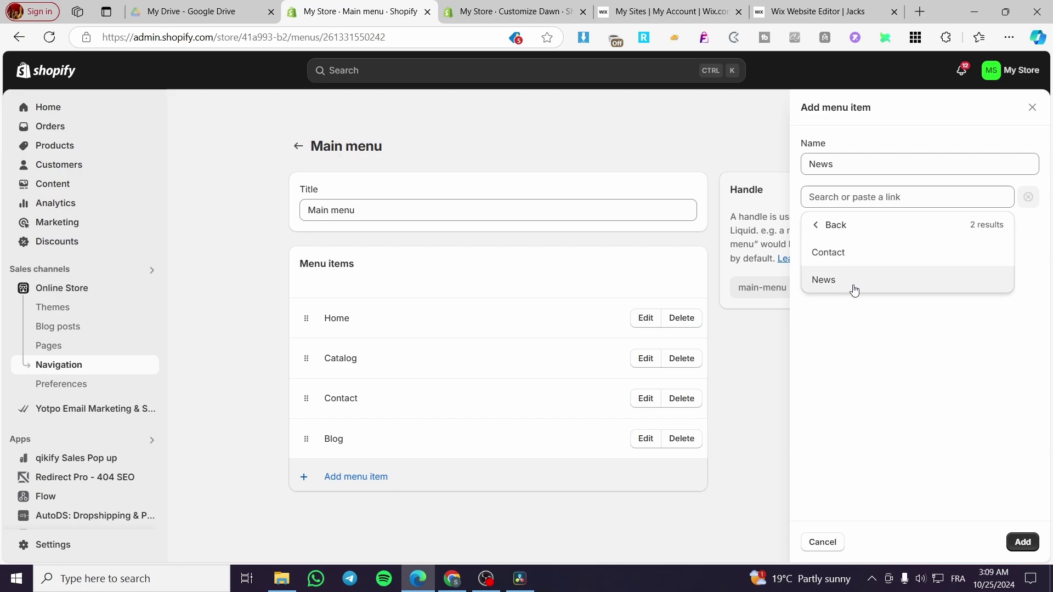
{"action": "left_click", "coordinate": [854, 290]}
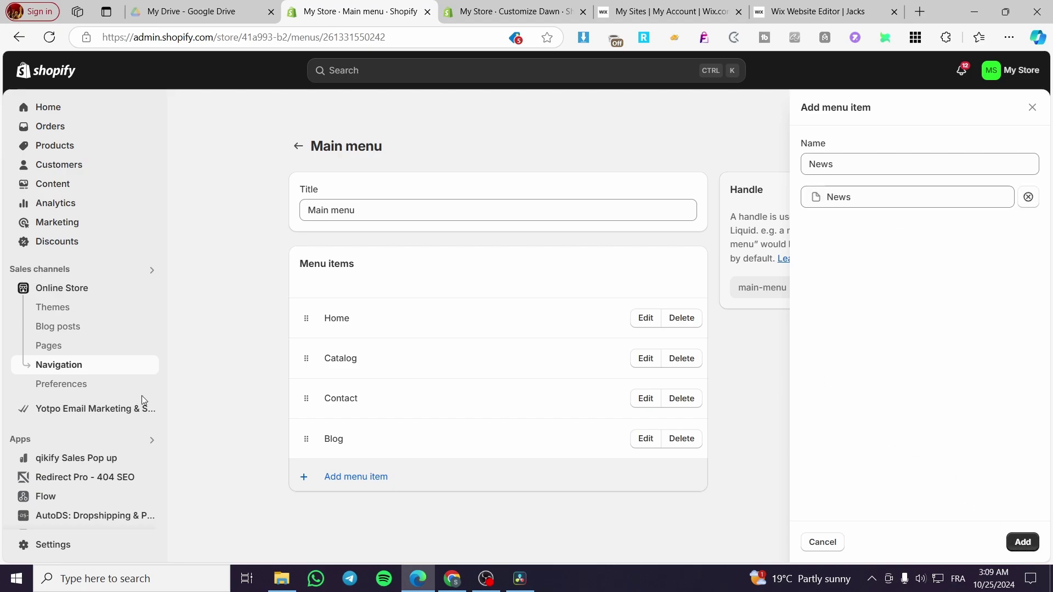
{"action": "left_click", "coordinate": [1023, 542]}
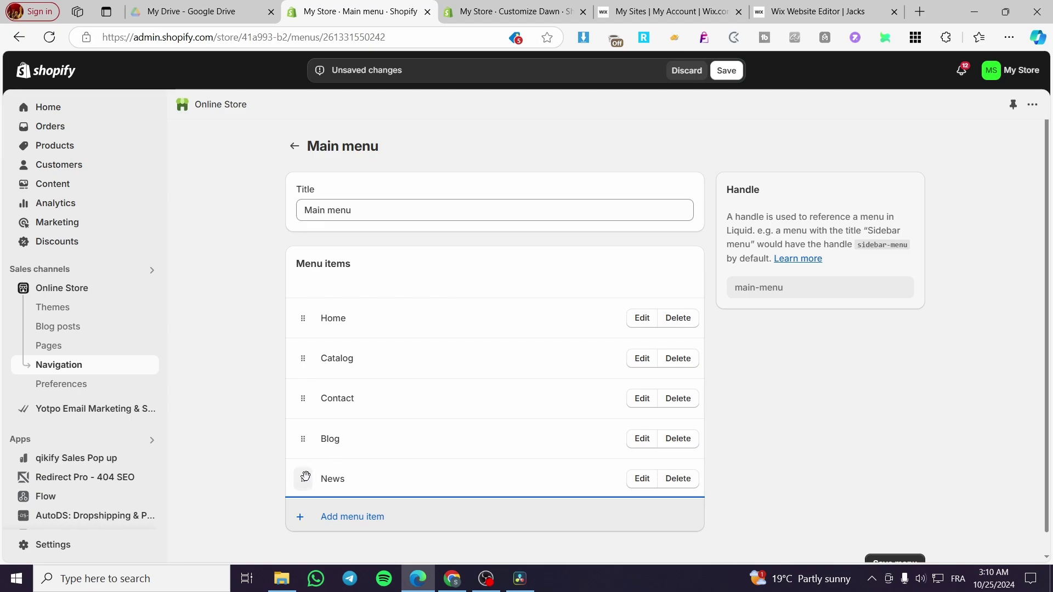
Drag the News item beneath Blog and indent it as a Blog submenu entry.
{"action": "mouse_move", "coordinate": [302, 479]}
{"action": "left_mouse_down"}
{"action": "mouse_move", "coordinate": [307, 467]}
{"action": "mouse_move", "coordinate": [308, 476]}
{"action": "left_mouse_up"}
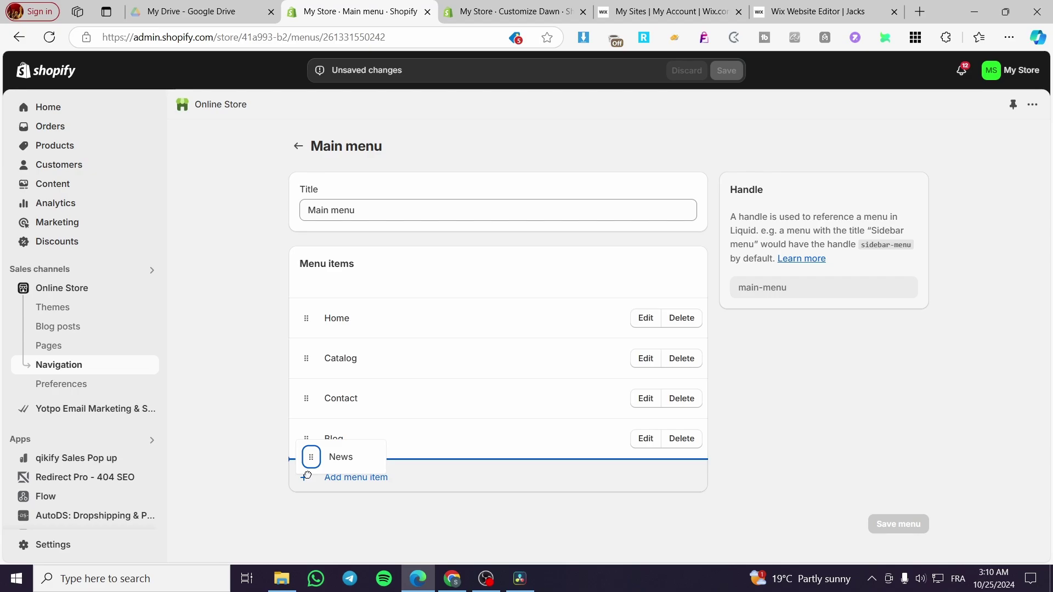
{"action": "left_click_drag", "start_coordinate": [308, 476], "coordinate": [365, 475]}
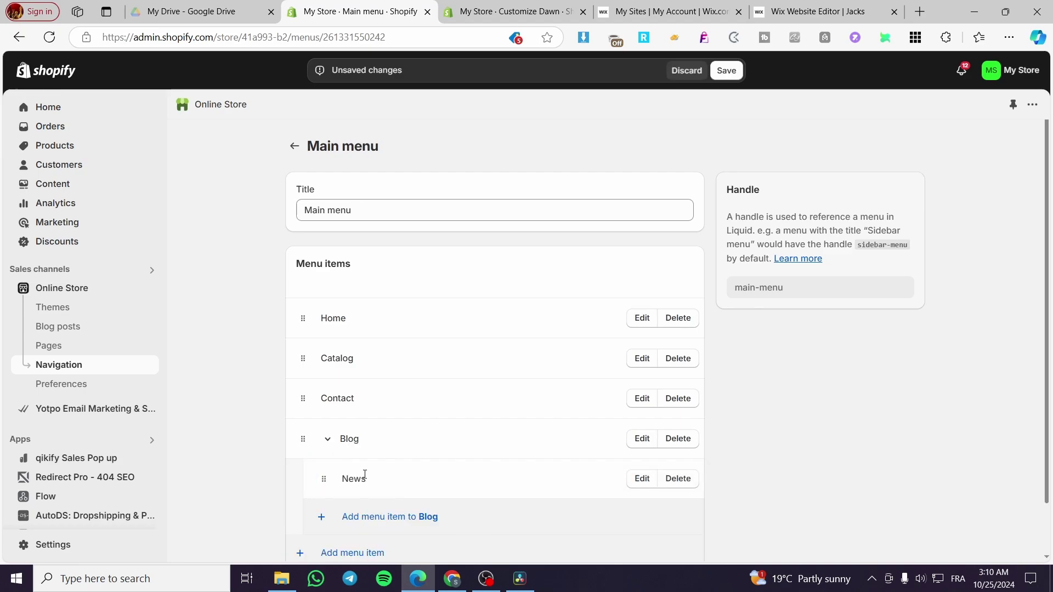
{"action": "left_click", "coordinate": [329, 440]}
{"action": "left_click", "coordinate": [329, 441]}
{"action": "left_click", "coordinate": [333, 441]}
{"action": "left_click", "coordinate": [332, 441]}
{"action": "left_click", "coordinate": [363, 551]}
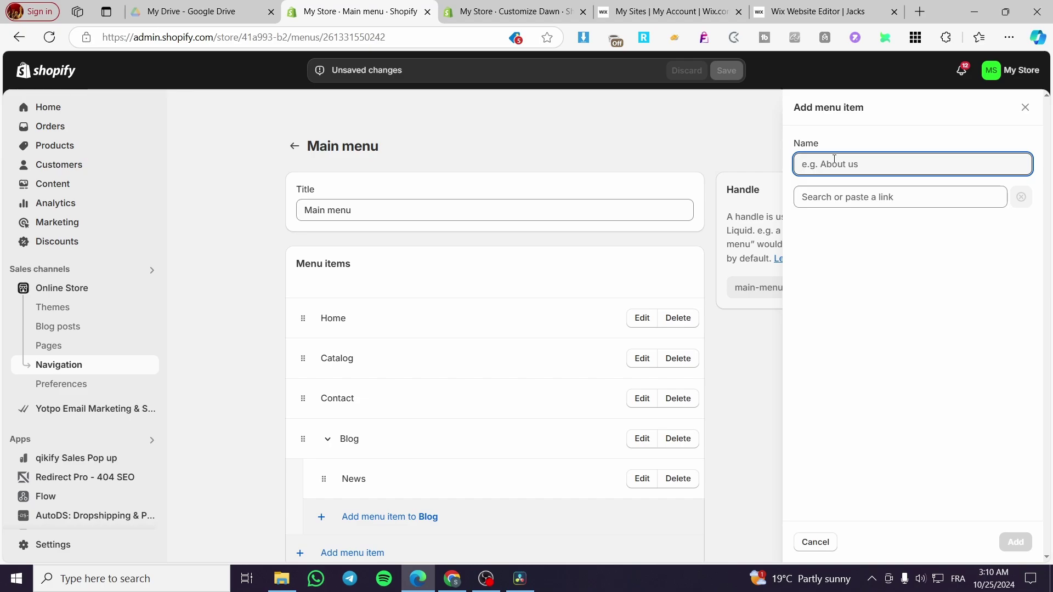
Add an 'Opportunities' menu item linked to Blogs > Tech Blog.
{"action": "type", "text": "T"}
{"action": "key", "text": "BackSpace"}
{"action": "type", "text": "O"}
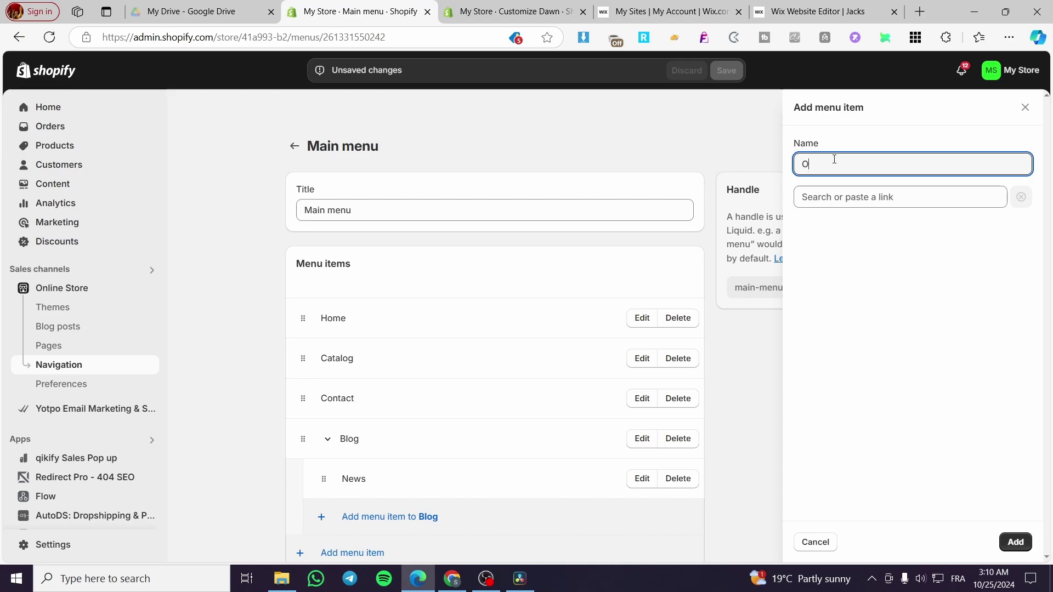
{"action": "type", "text": "pportunities"}
{"action": "left_click", "coordinate": [917, 199]}
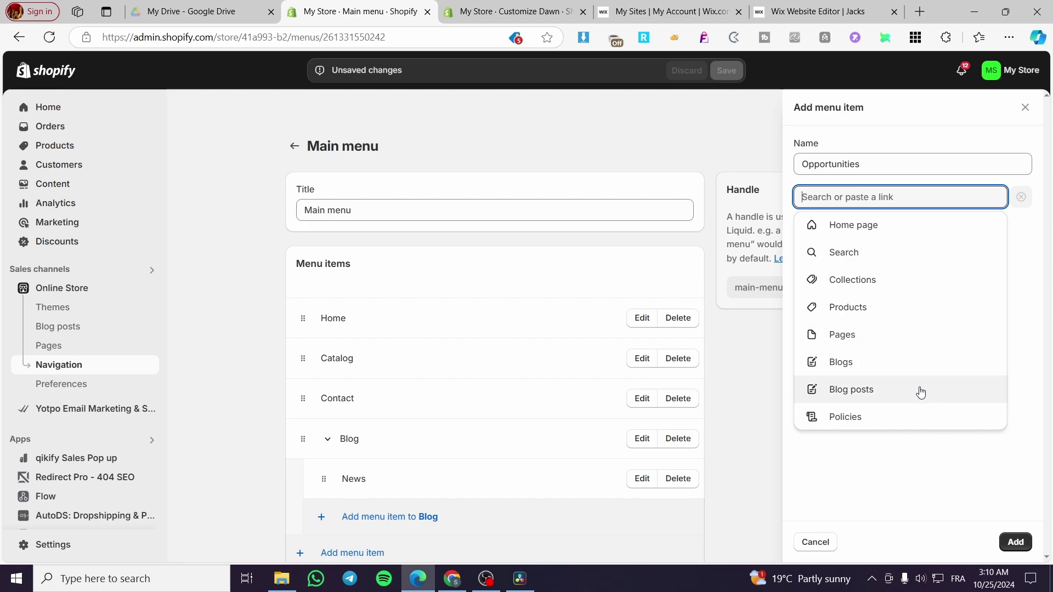
{"action": "left_click", "coordinate": [922, 370]}
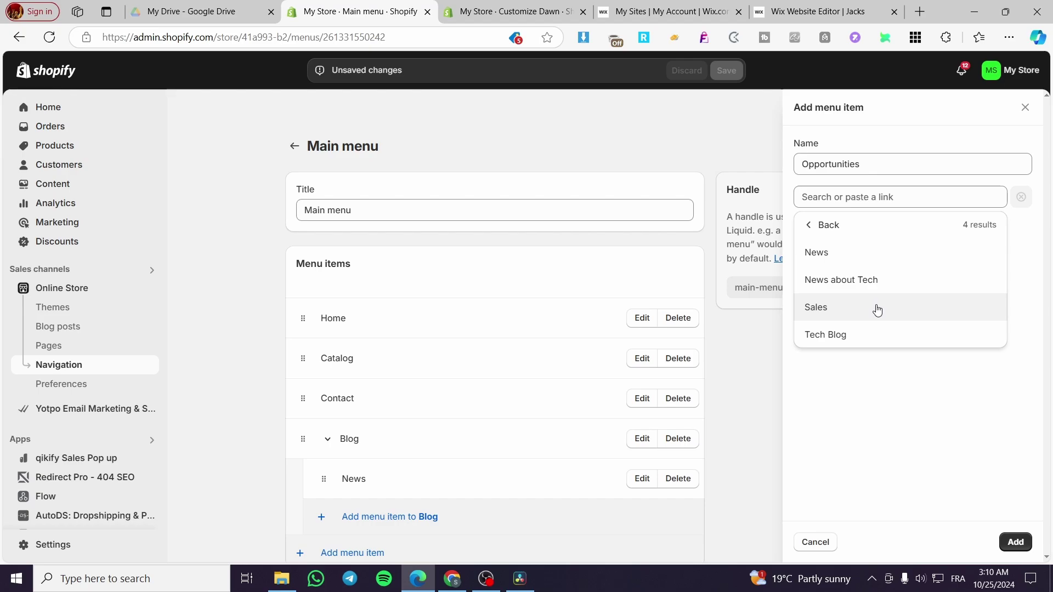
{"action": "left_click", "coordinate": [894, 340]}
{"action": "left_click", "coordinate": [1016, 542]}
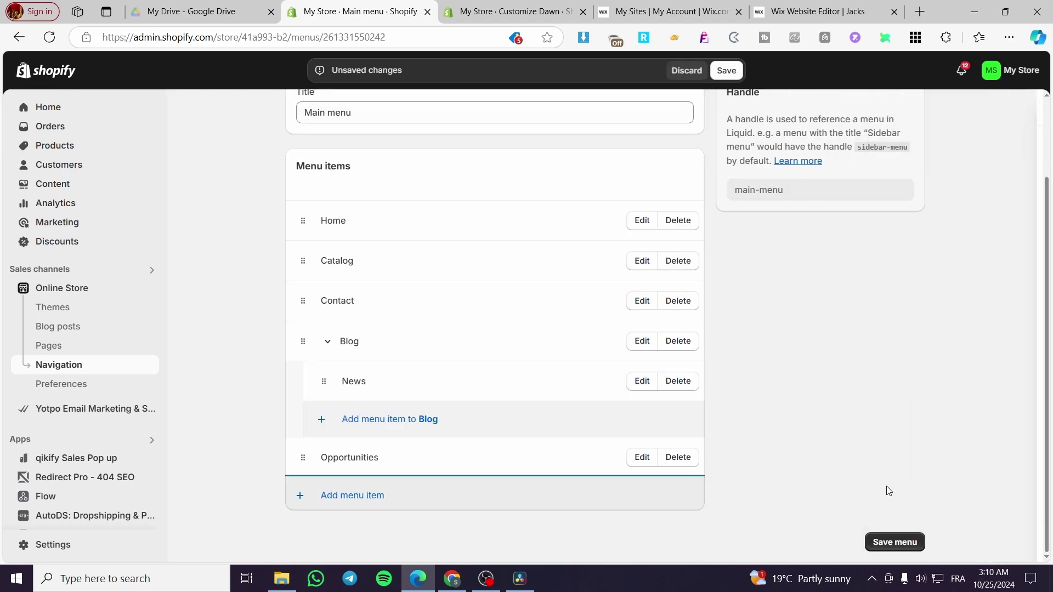
Add a 'Tech' menu item linked to the News about Tech blog.
{"action": "left_click", "coordinate": [353, 495]}
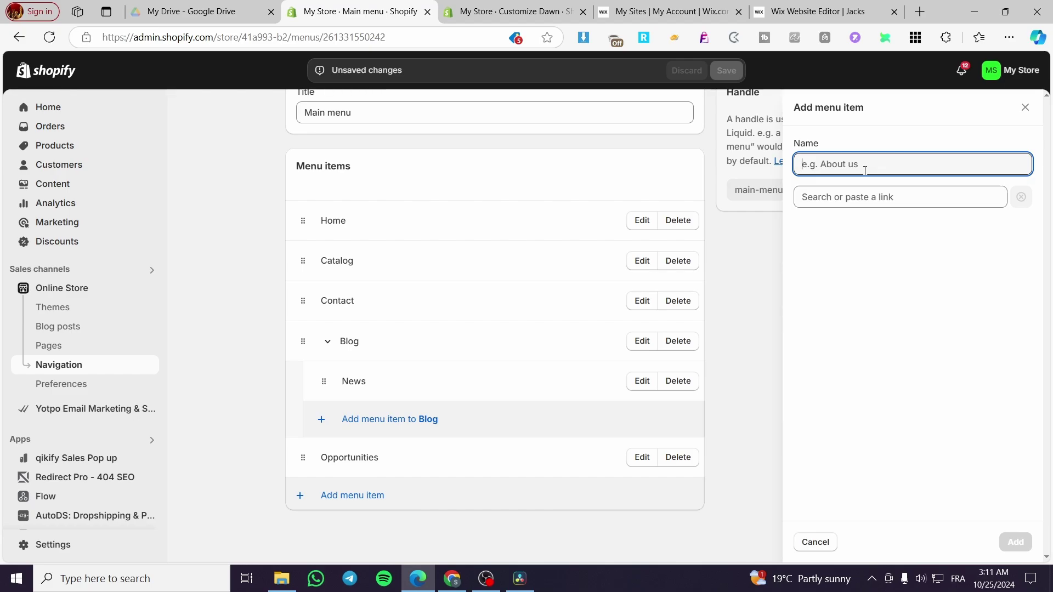
{"action": "type", "text": "Tech"}
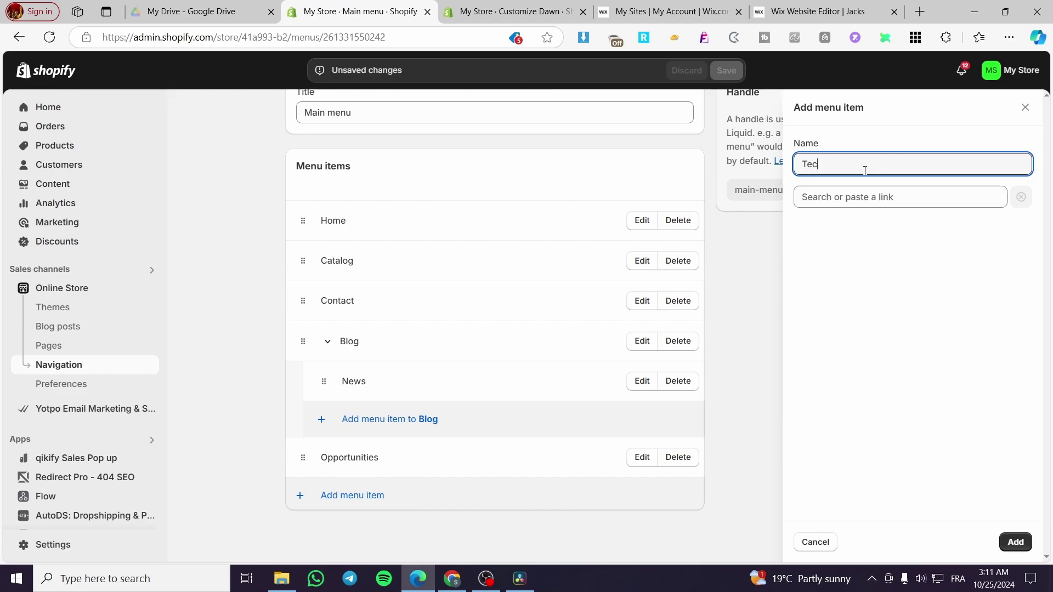
{"action": "left_click", "coordinate": [899, 197]}
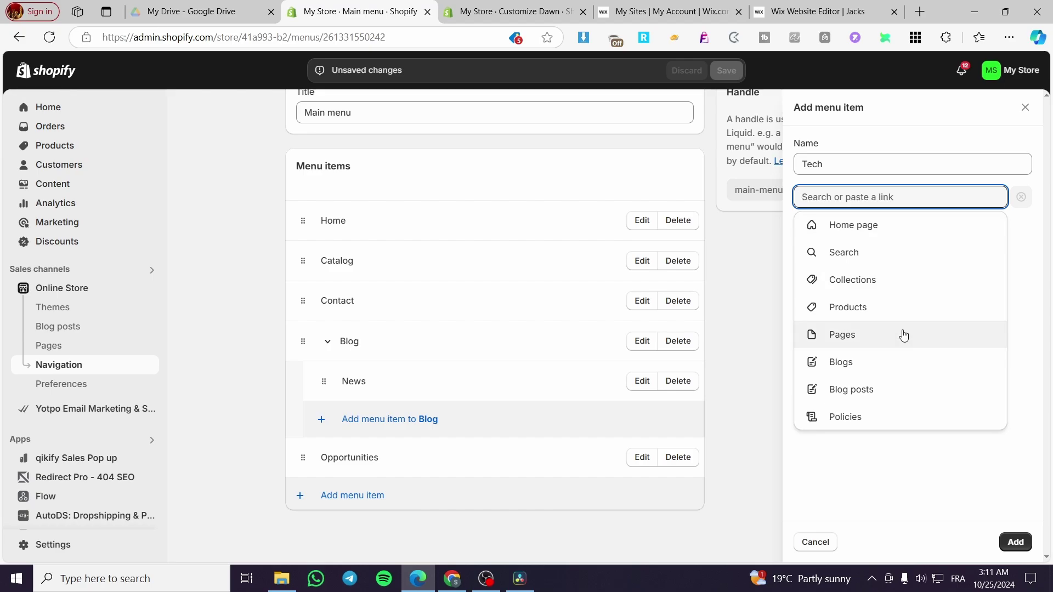
{"action": "left_click", "coordinate": [922, 376]}
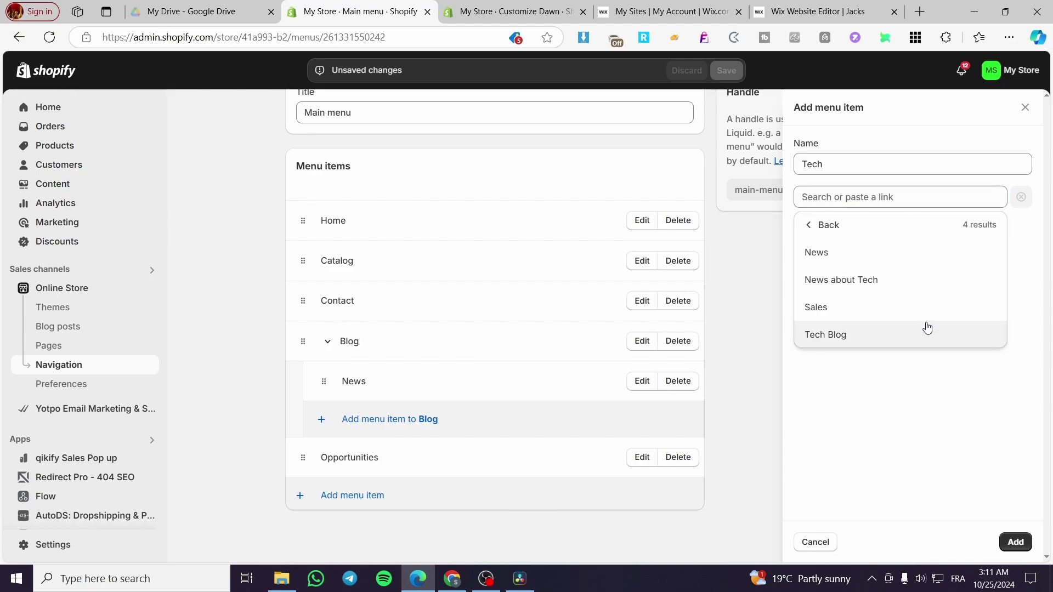
{"action": "left_click", "coordinate": [891, 282]}
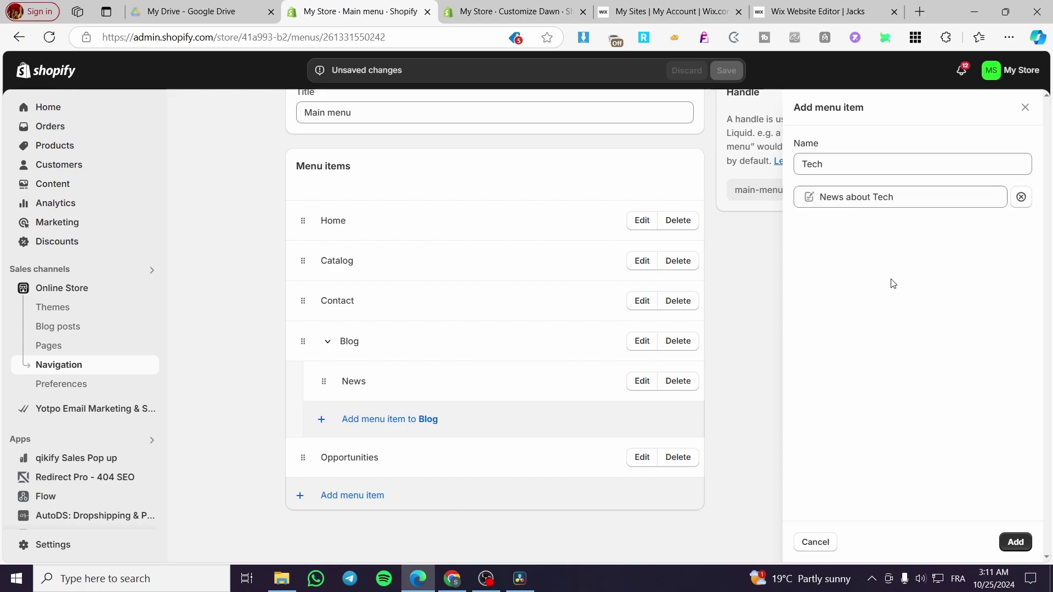
{"action": "left_click", "coordinate": [1015, 542]}
Add a 'Shoes' menu item linked to the Sample collection.
{"action": "left_click", "coordinate": [353, 537]}
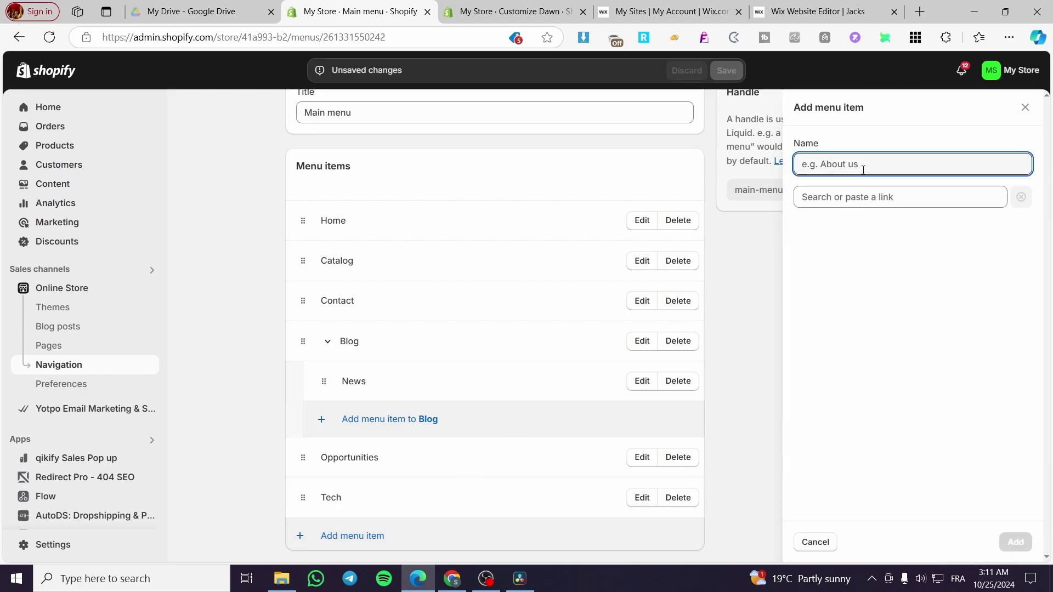
{"action": "type", "text": "Shoes"}
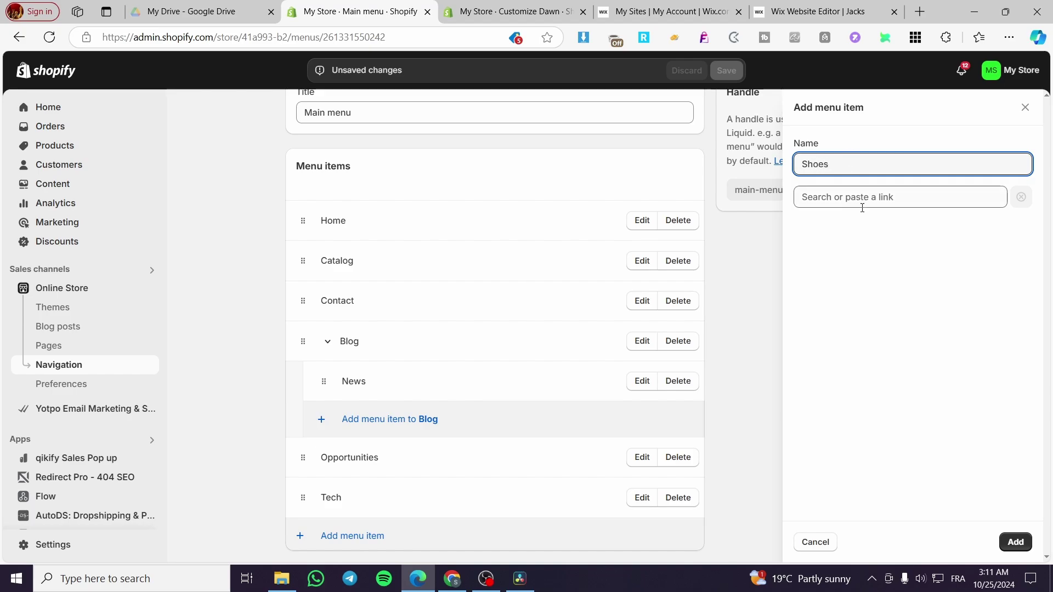
{"action": "left_click", "coordinate": [867, 205]}
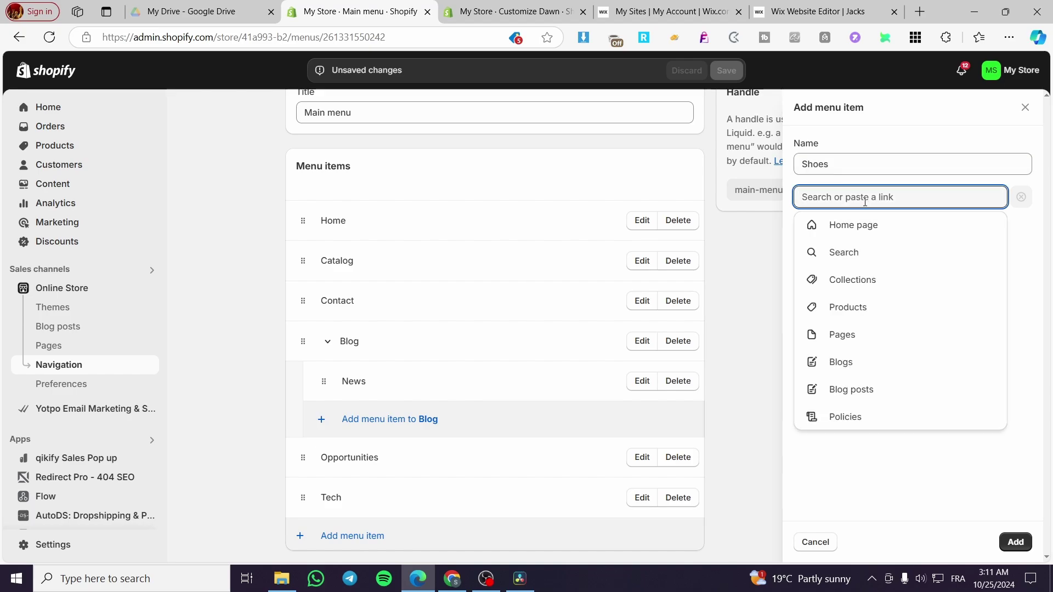
{"action": "left_click", "coordinate": [923, 280]}
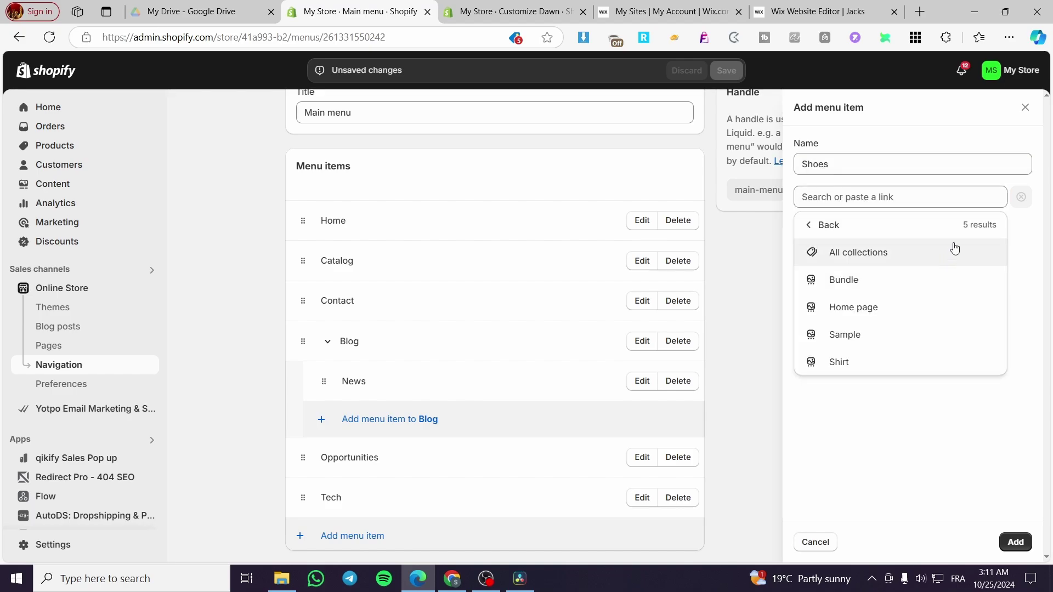
{"action": "left_click", "coordinate": [894, 338]}
{"action": "left_click", "coordinate": [1014, 542]}
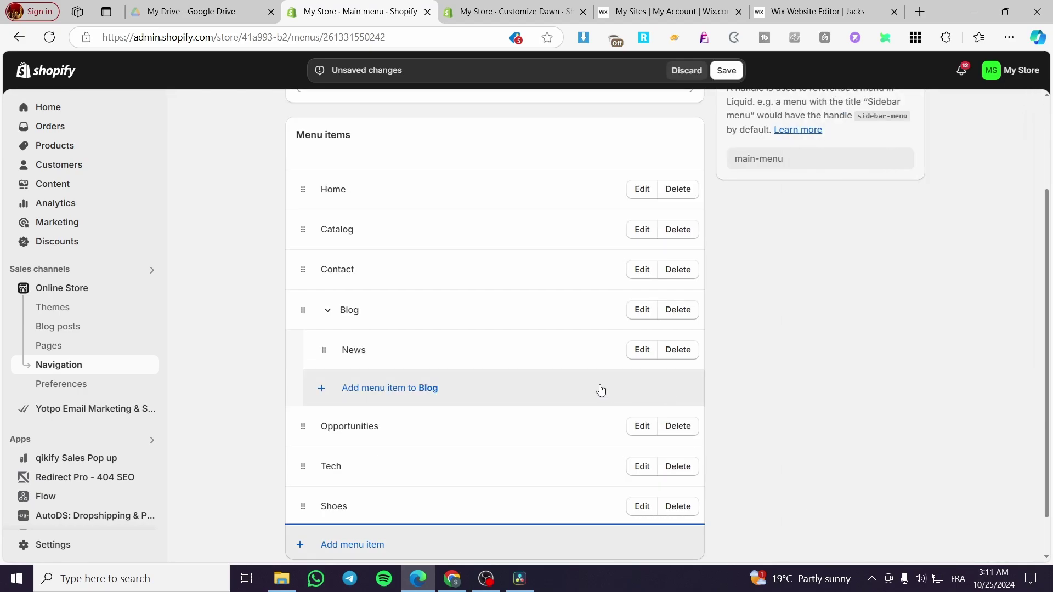
Add a Shirts menu item linked to the Shirt collection.
{"action": "left_click", "coordinate": [312, 547]}
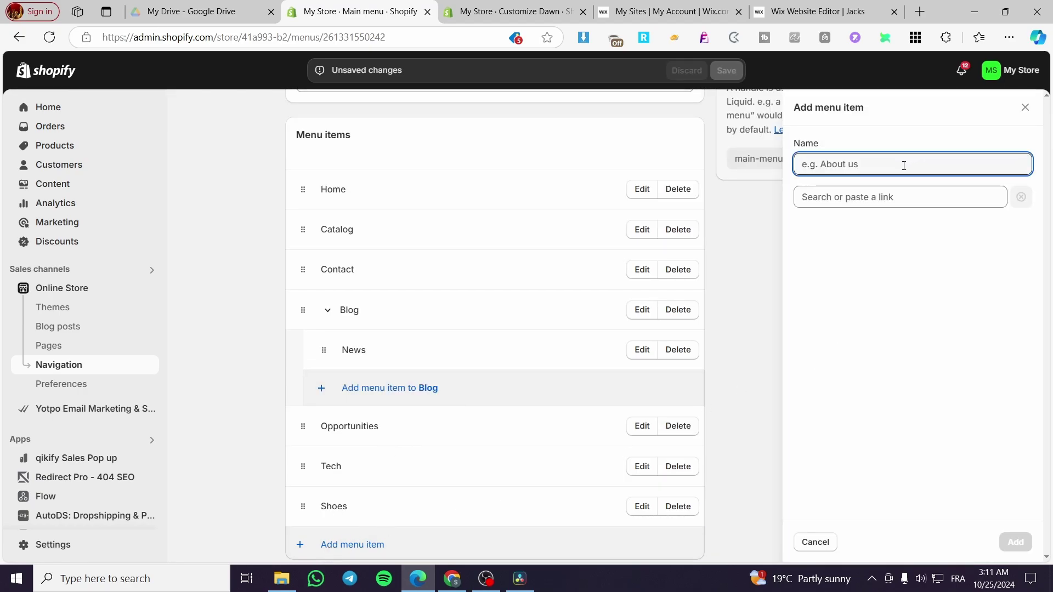
{"action": "type", "text": "Shirts"}
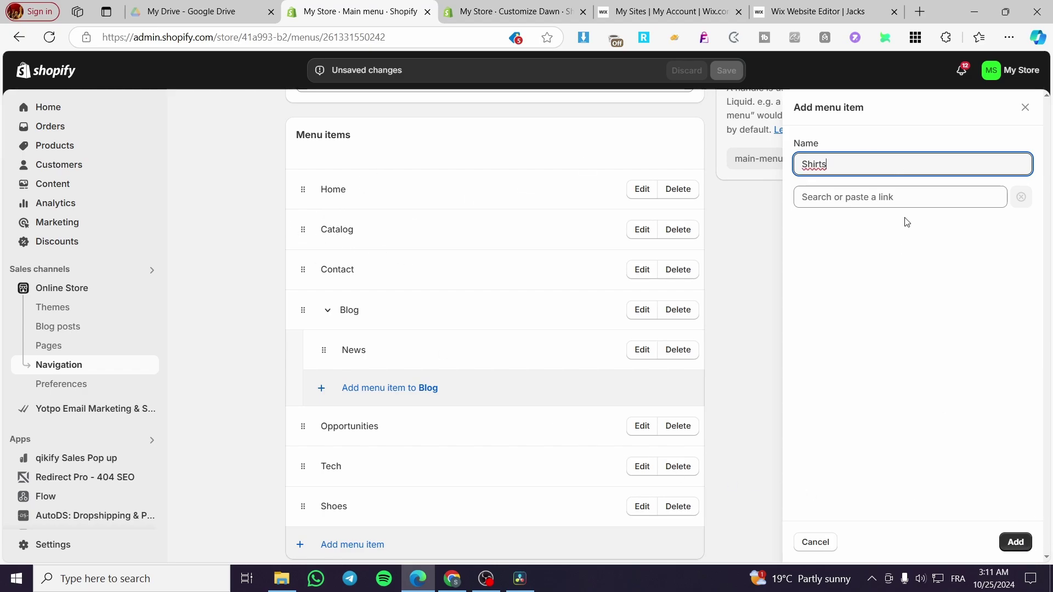
{"action": "left_click", "coordinate": [913, 199]}
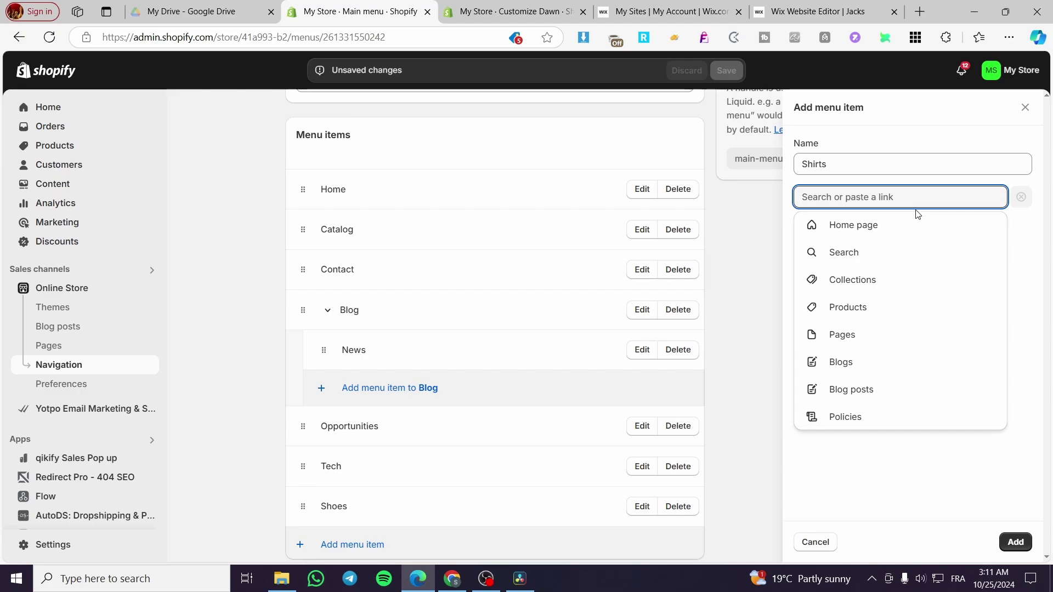
{"action": "left_click", "coordinate": [902, 285]}
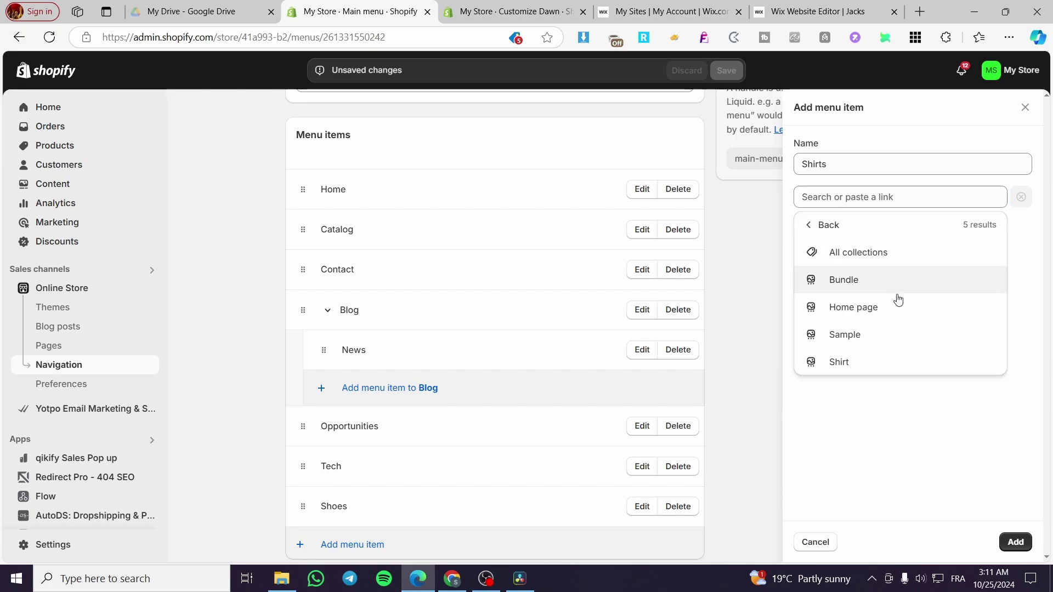
{"action": "left_click", "coordinate": [890, 358]}
{"action": "left_click", "coordinate": [1016, 542]}
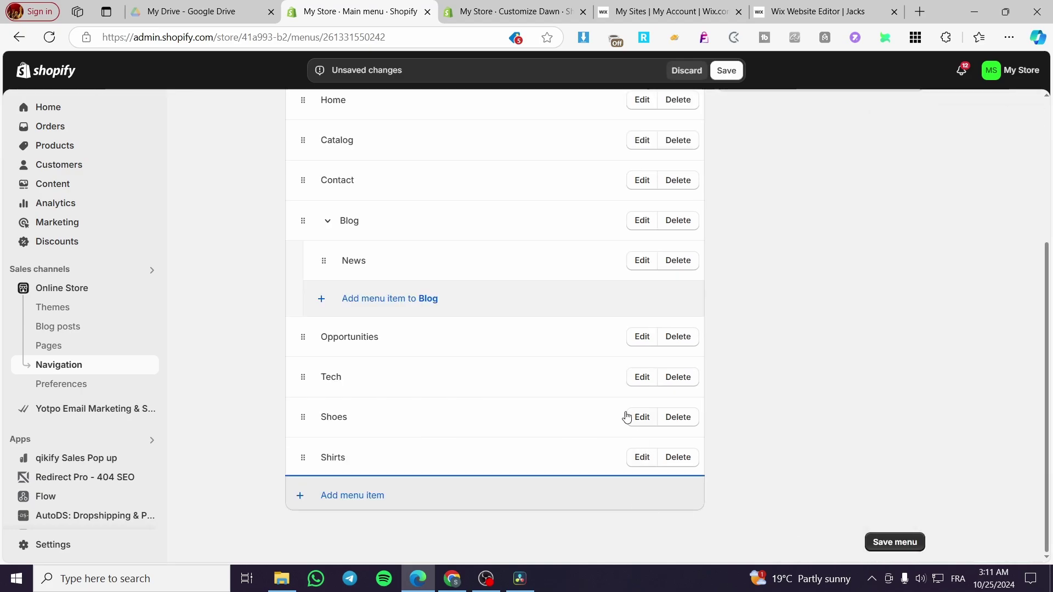
Add a Digital Products menu item linked to the PDF to be a Designer product.
{"action": "left_click", "coordinate": [351, 496]}
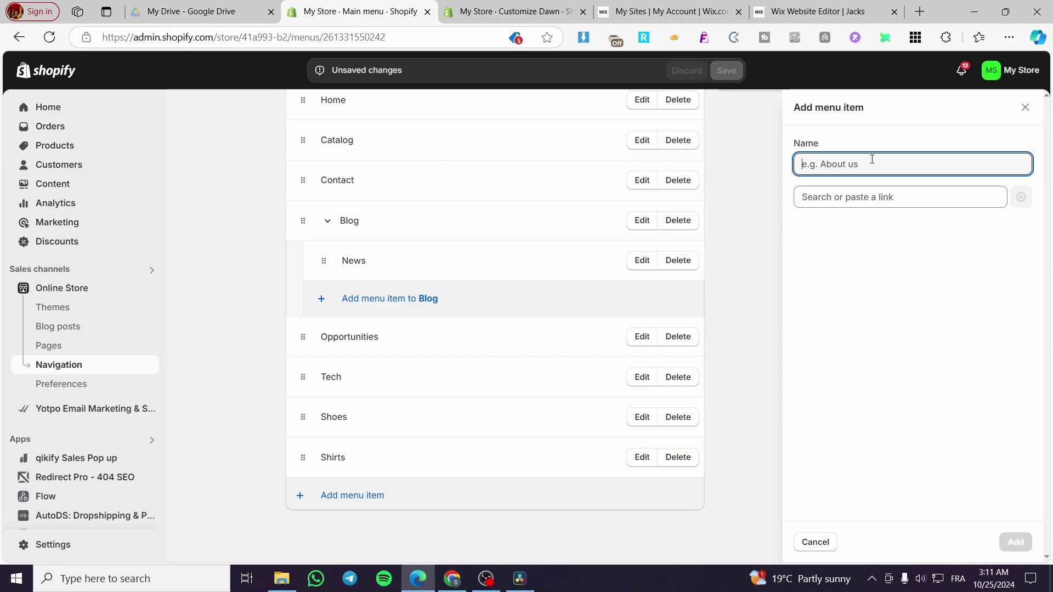
{"action": "type", "text": "Digital Products"}
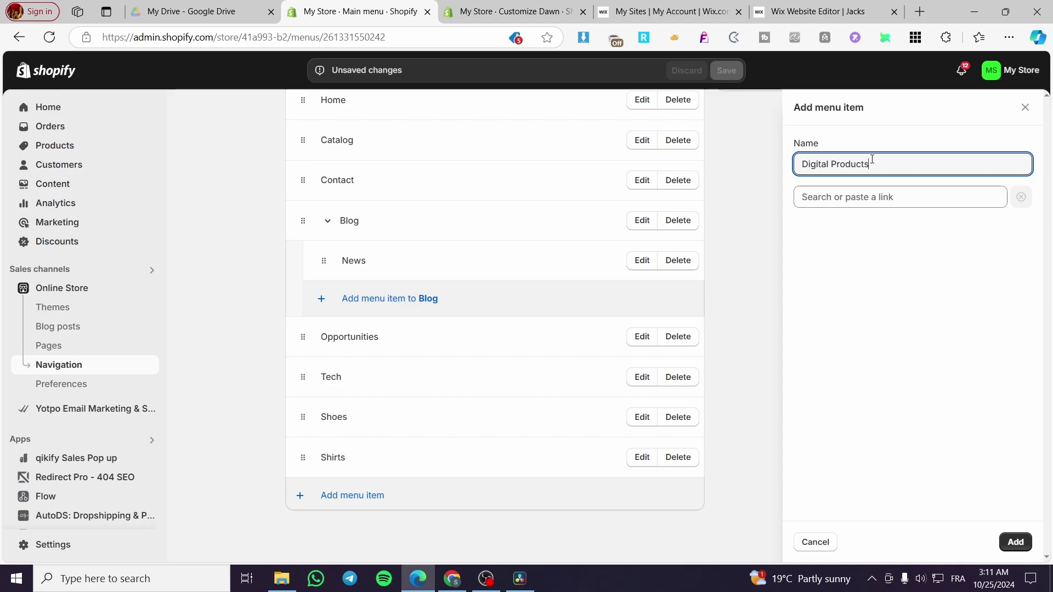
{"action": "left_click", "coordinate": [870, 202]}
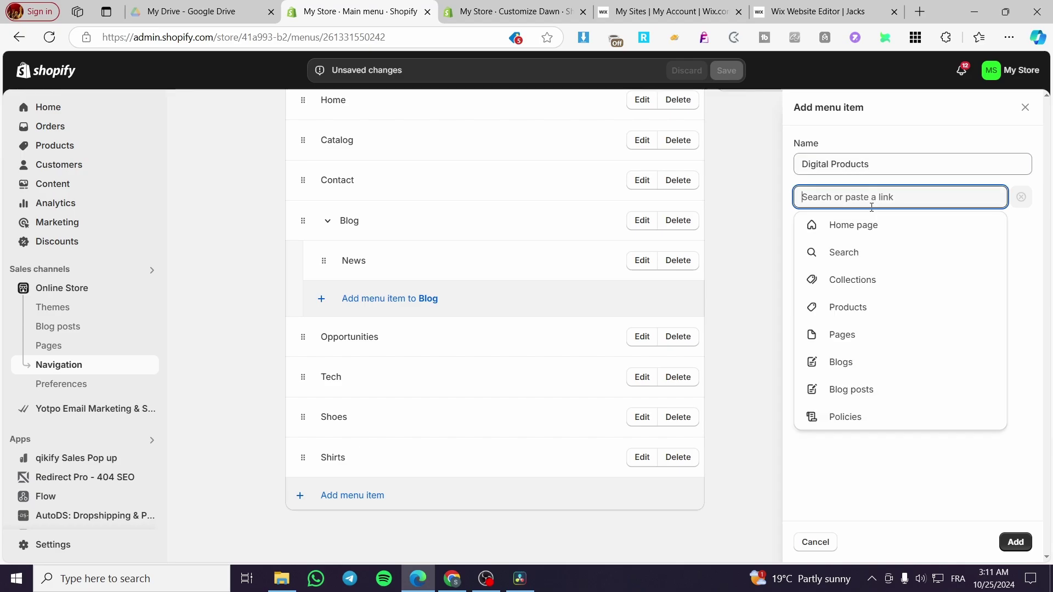
{"action": "left_click", "coordinate": [894, 307]}
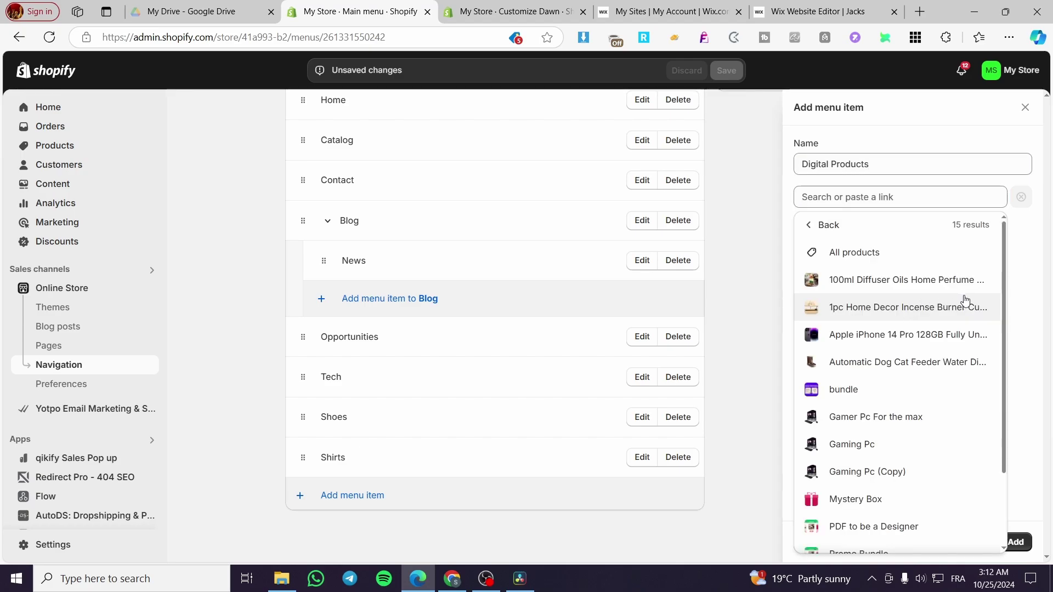
{"action": "scroll", "coordinate": [926, 395], "scroll_direction": "down", "scroll_amount": 3}
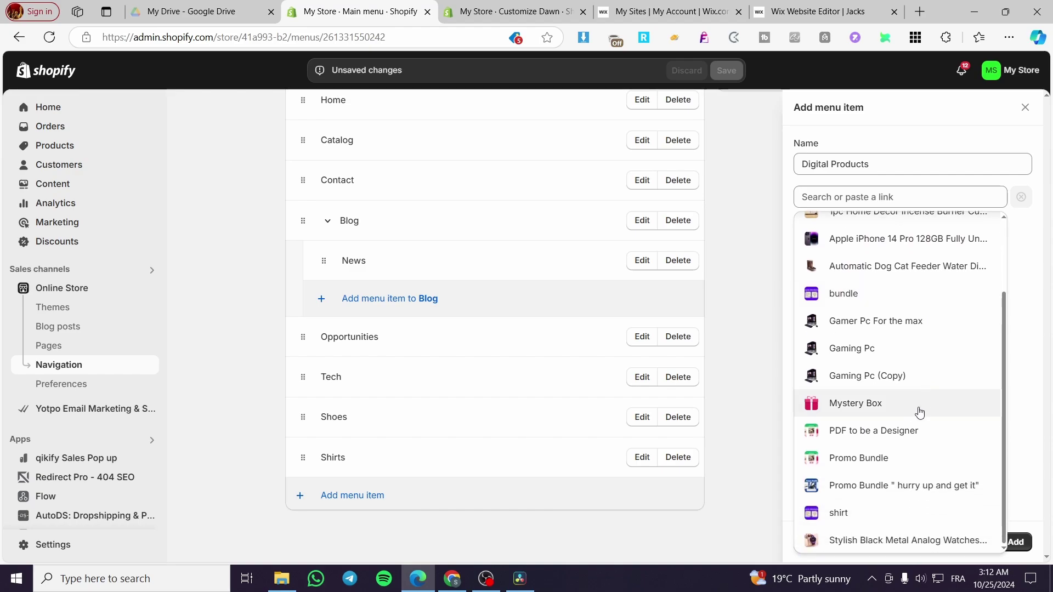
{"action": "left_click", "coordinate": [911, 432]}
{"action": "left_click", "coordinate": [1016, 543]}
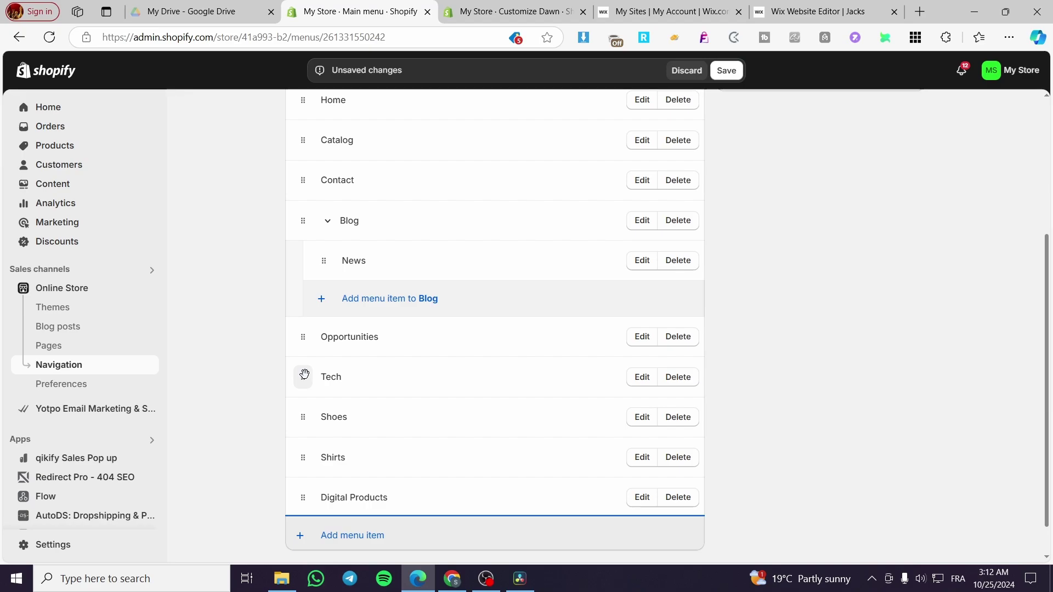
Nest Tech under Blog in the main menu.
{"action": "left_click_drag", "start_coordinate": [304, 374], "coordinate": [307, 303]}
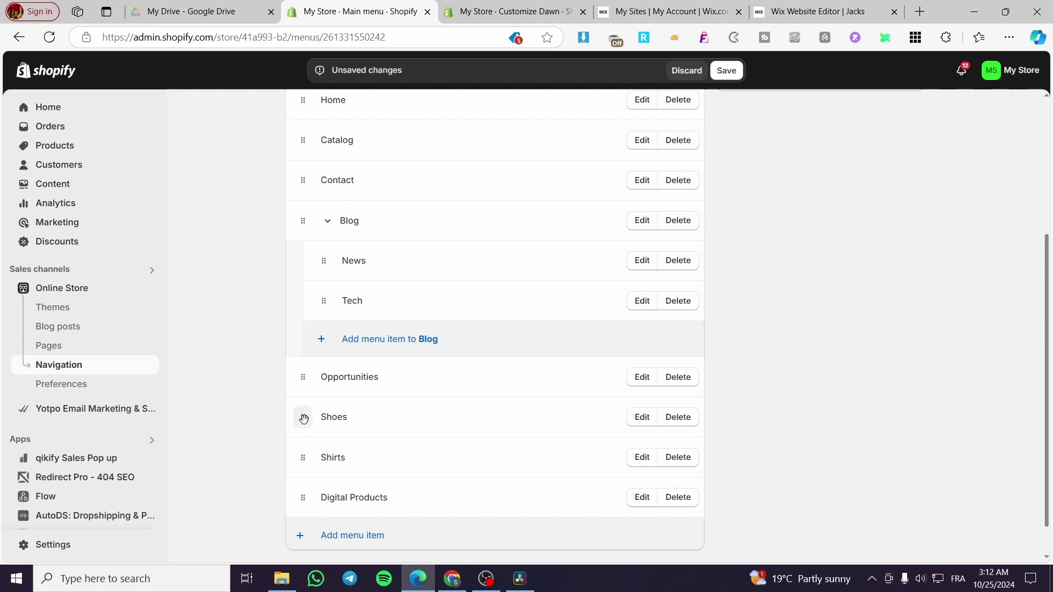
{"action": "left_click_drag", "start_coordinate": [303, 416], "coordinate": [359, 395]}
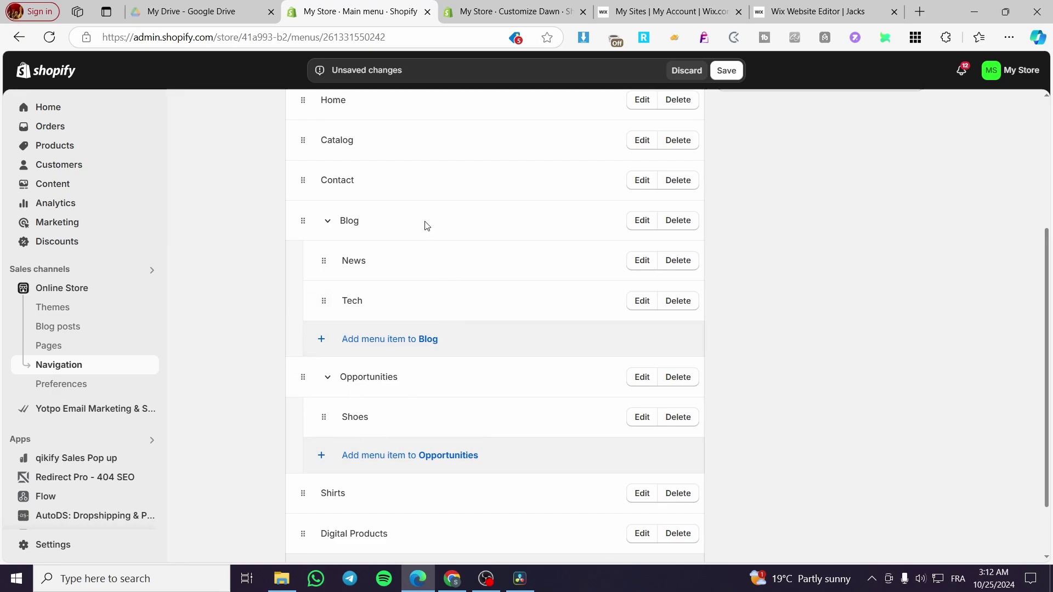
{"action": "scroll", "coordinate": [398, 497], "scroll_direction": "down", "scroll_amount": 2}
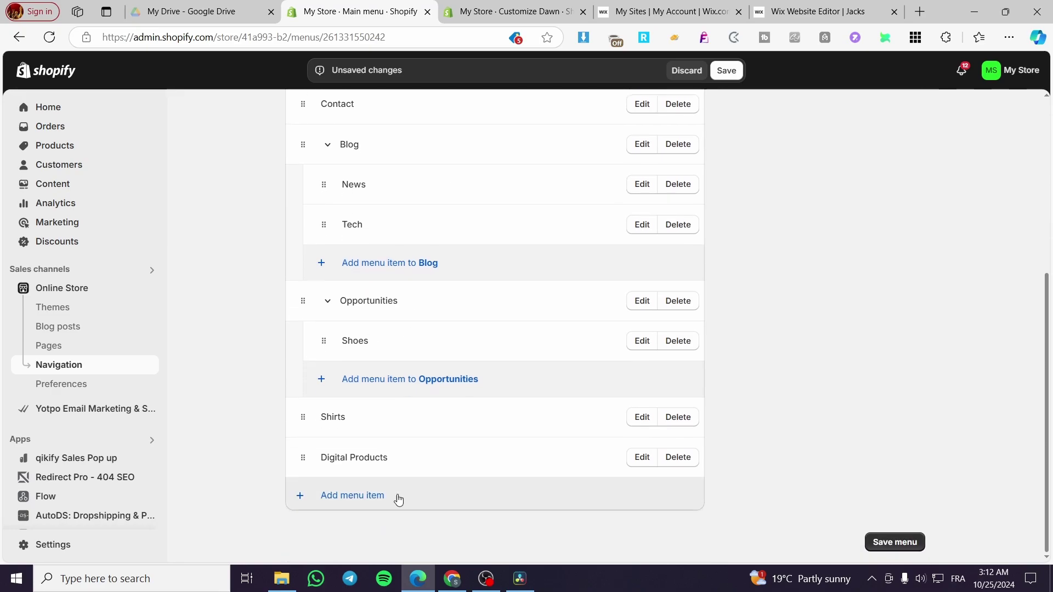
{"action": "scroll", "coordinate": [319, 456], "scroll_direction": "up", "scroll_amount": 2}
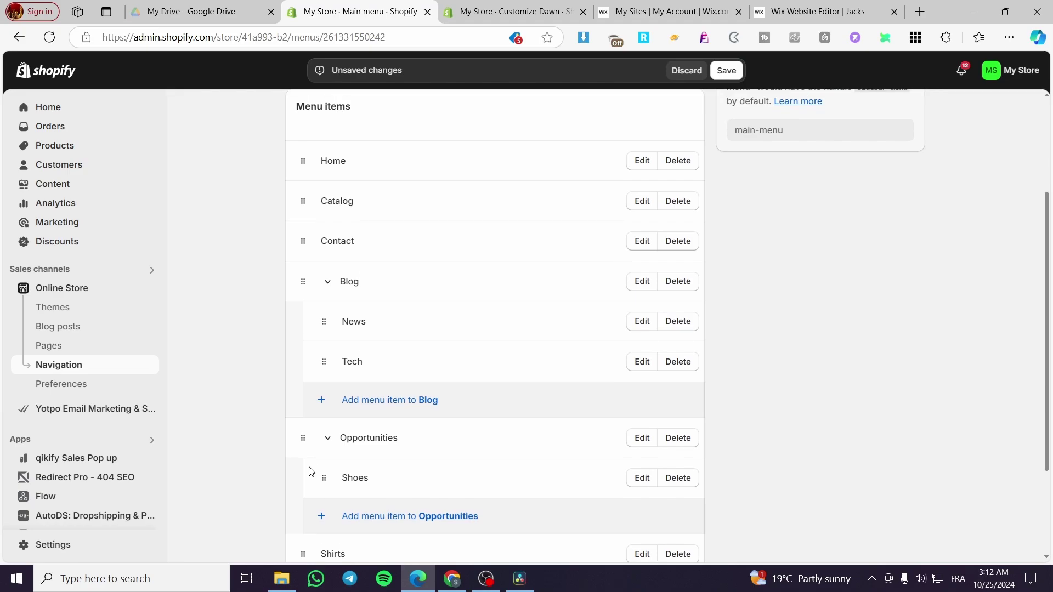
{"action": "scroll", "coordinate": [309, 469], "scroll_direction": "down", "scroll_amount": 2}
Nest Shirts and Digital Products under Catalog, and Shoes under Shirts.
{"action": "left_click_drag", "start_coordinate": [301, 417], "coordinate": [364, 253]}
{"action": "scroll", "coordinate": [384, 461], "scroll_direction": "down", "scroll_amount": 4}
{"action": "left_click_drag", "start_coordinate": [303, 458], "coordinate": [304, 222]}
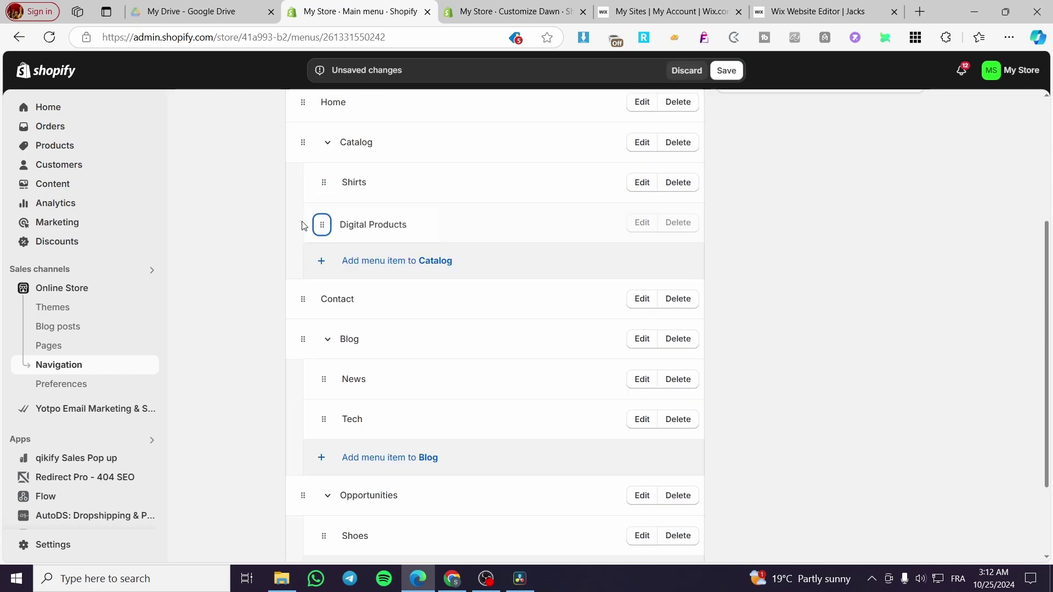
{"action": "scroll", "coordinate": [425, 258], "scroll_direction": "down", "scroll_amount": 2}
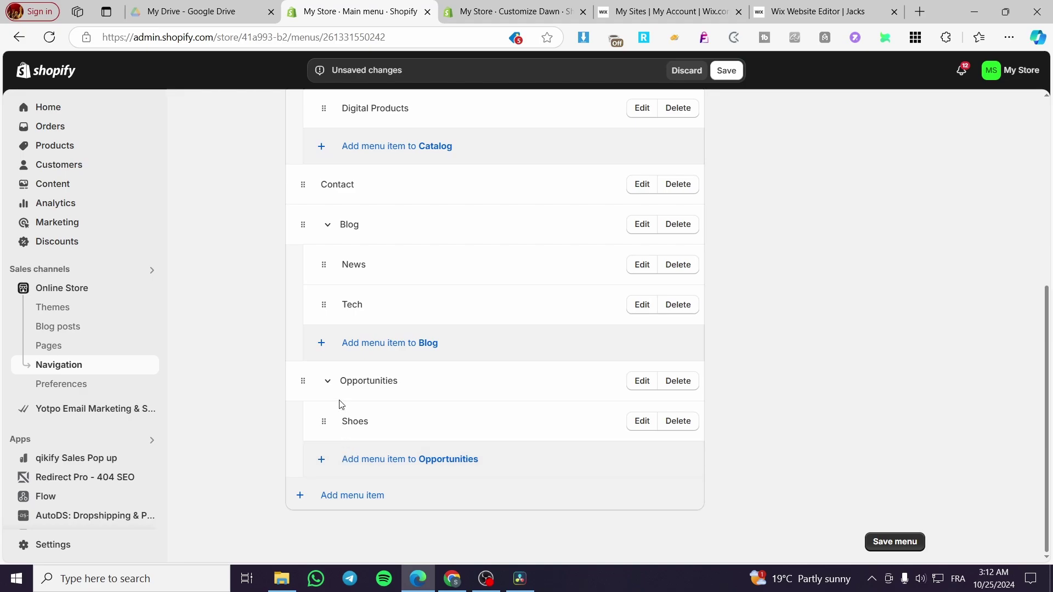
{"action": "left_click_drag", "start_coordinate": [323, 421], "coordinate": [364, 503]}
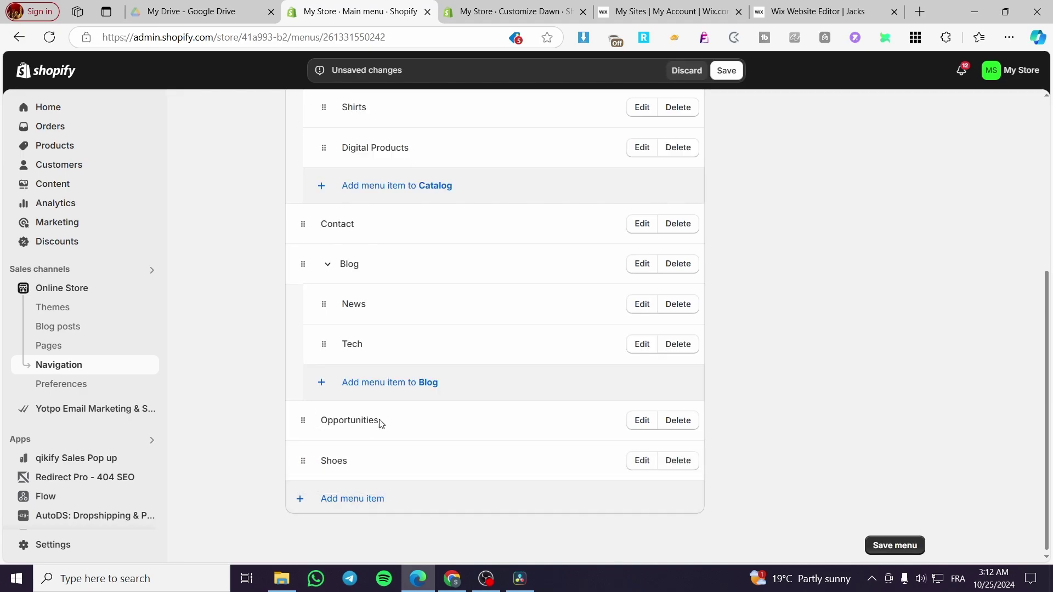
{"action": "scroll", "coordinate": [381, 423], "scroll_direction": "up", "scroll_amount": 1}
{"action": "left_click_drag", "start_coordinate": [303, 528], "coordinate": [353, 216]}
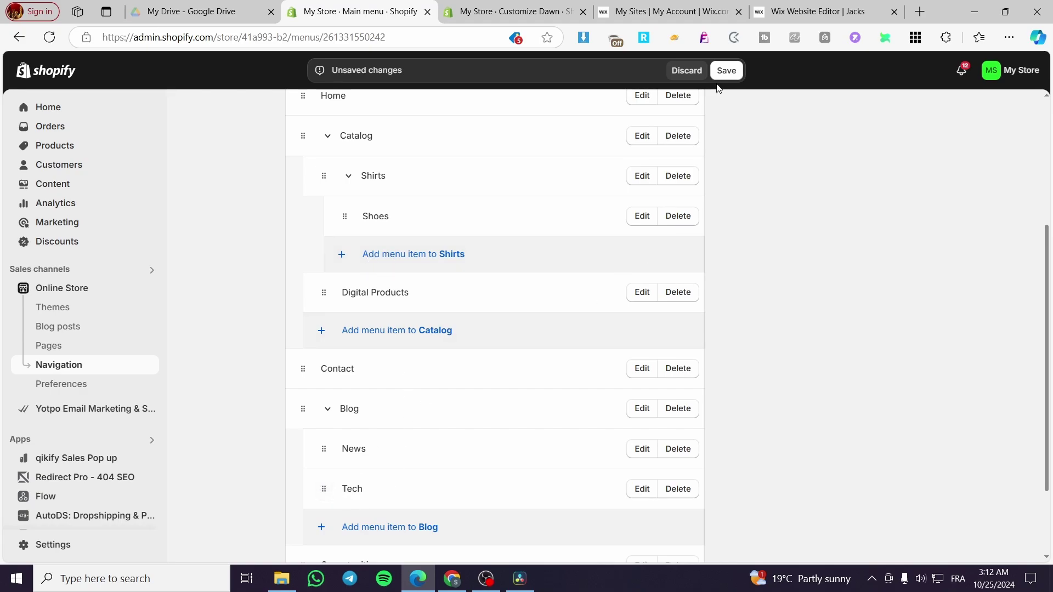
Save the main menu and expand Shirts to confirm Shoes is nested beneath it.
{"action": "left_click", "coordinate": [726, 70]}
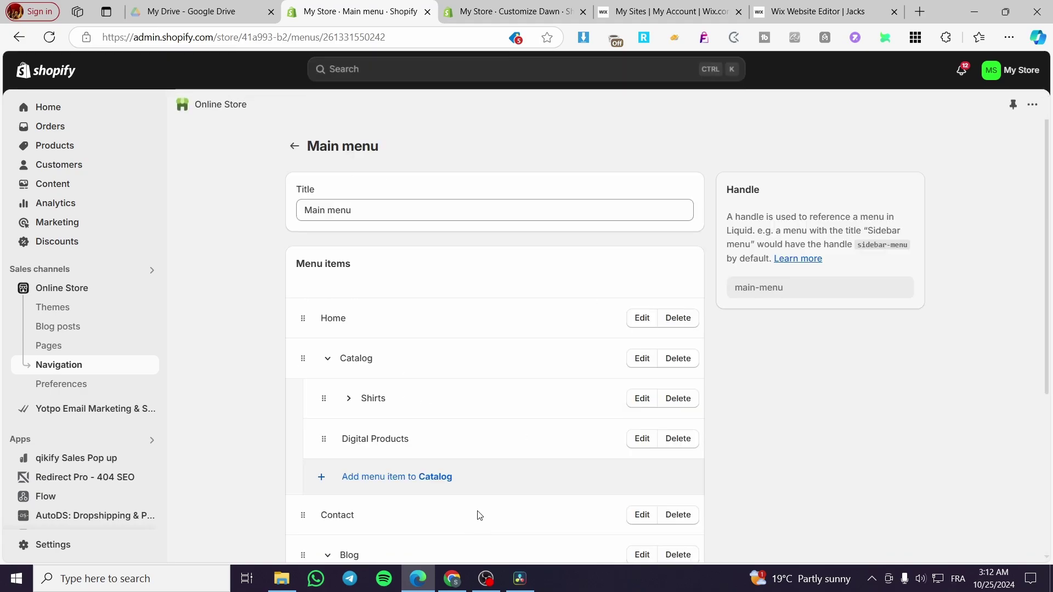
{"action": "scroll", "coordinate": [477, 535], "scroll_direction": "down", "scroll_amount": 3}
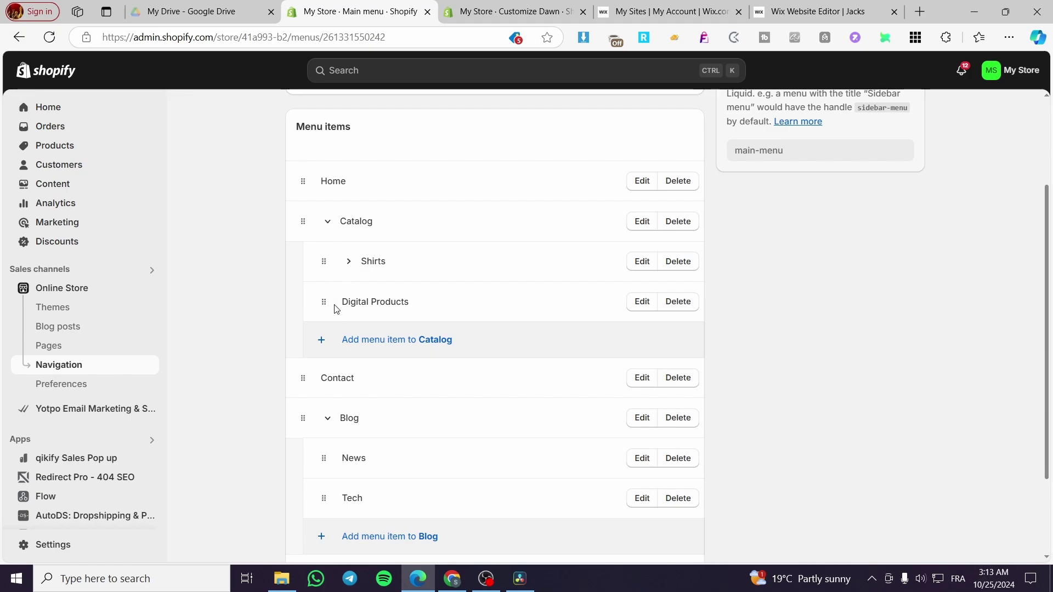
{"action": "left_click", "coordinate": [350, 262]}
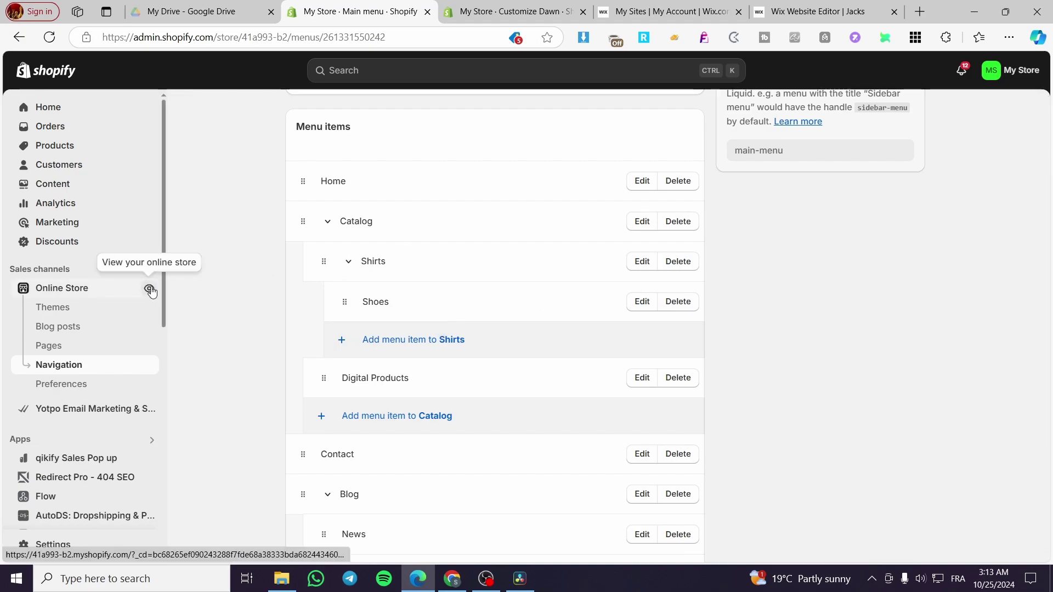
Open the live storefront and dismiss the 10% off and Gym Rat newsletter popups.
{"action": "left_click", "coordinate": [148, 288]}
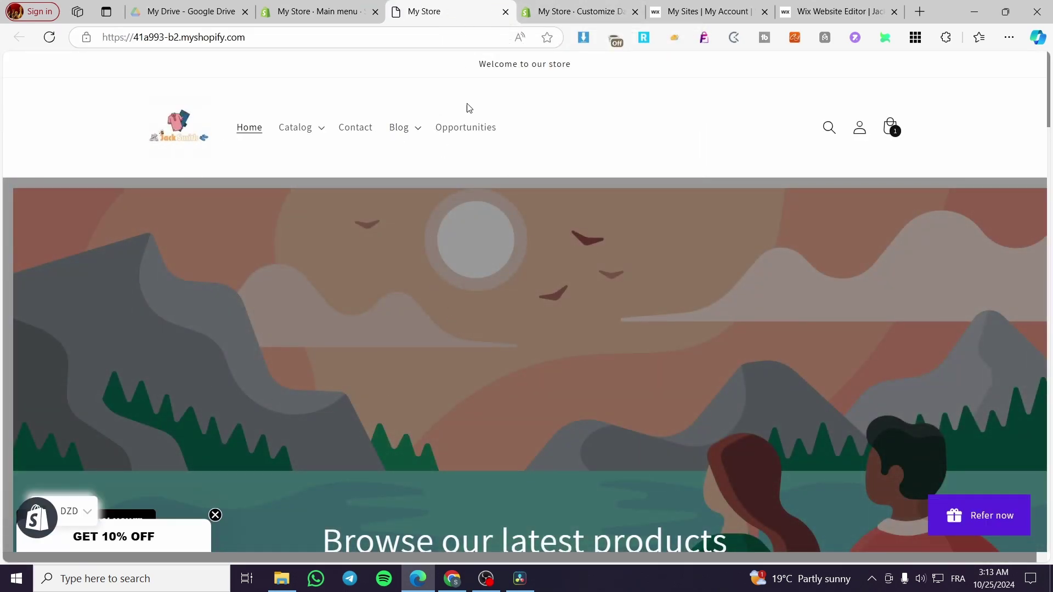
{"action": "left_click", "coordinate": [324, 11]}
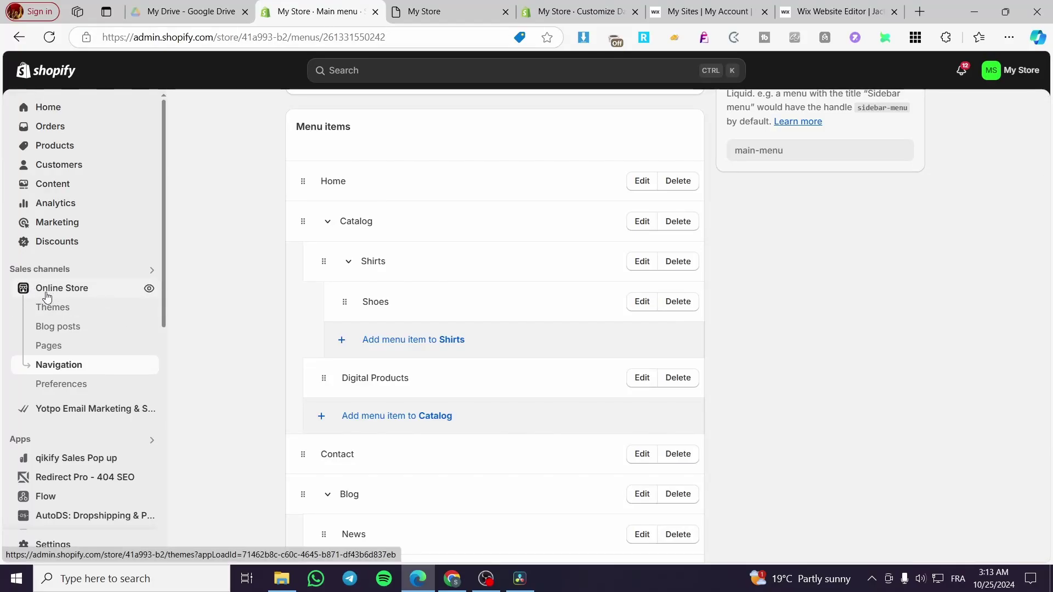
{"action": "left_click", "coordinate": [149, 291]}
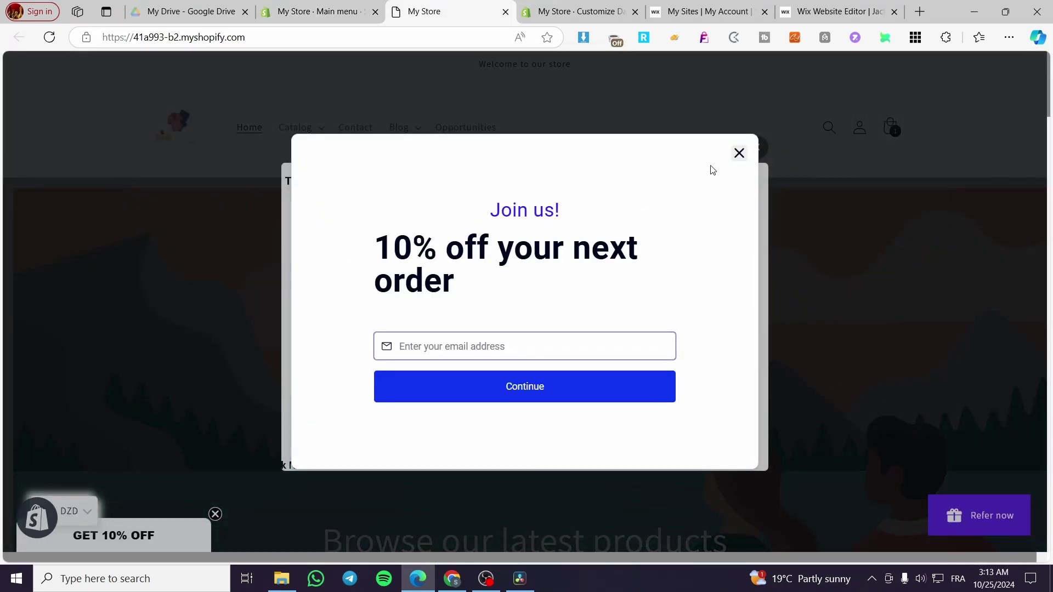
{"action": "left_click", "coordinate": [740, 155]}
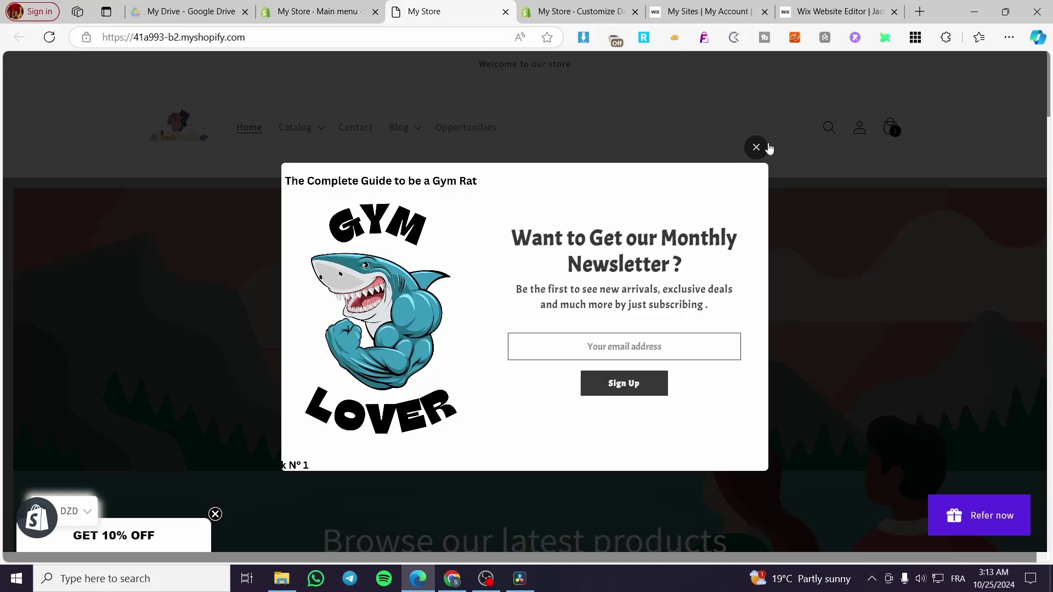
{"action": "left_click", "coordinate": [756, 147]}
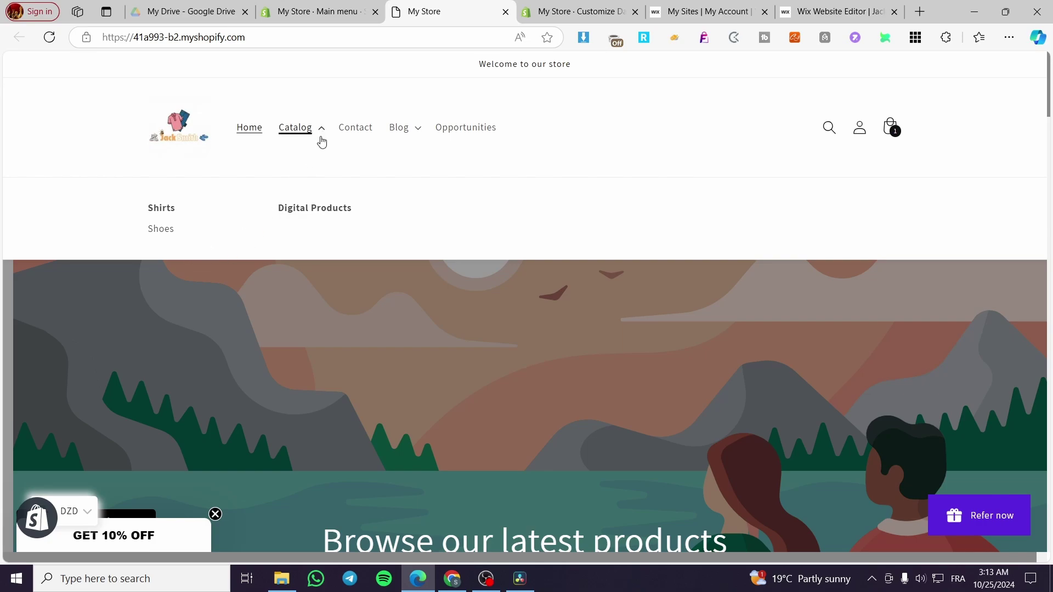
Check the Blog and Catalog dropdowns on the storefront, then go to the theme editor.
{"action": "left_click", "coordinate": [418, 129]}
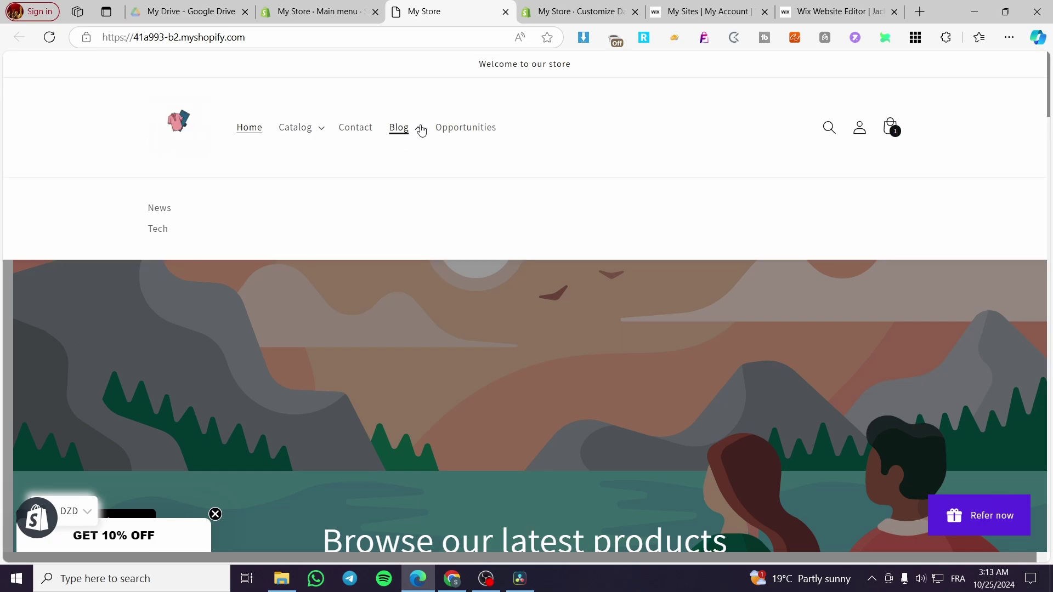
{"action": "left_click", "coordinate": [321, 130]}
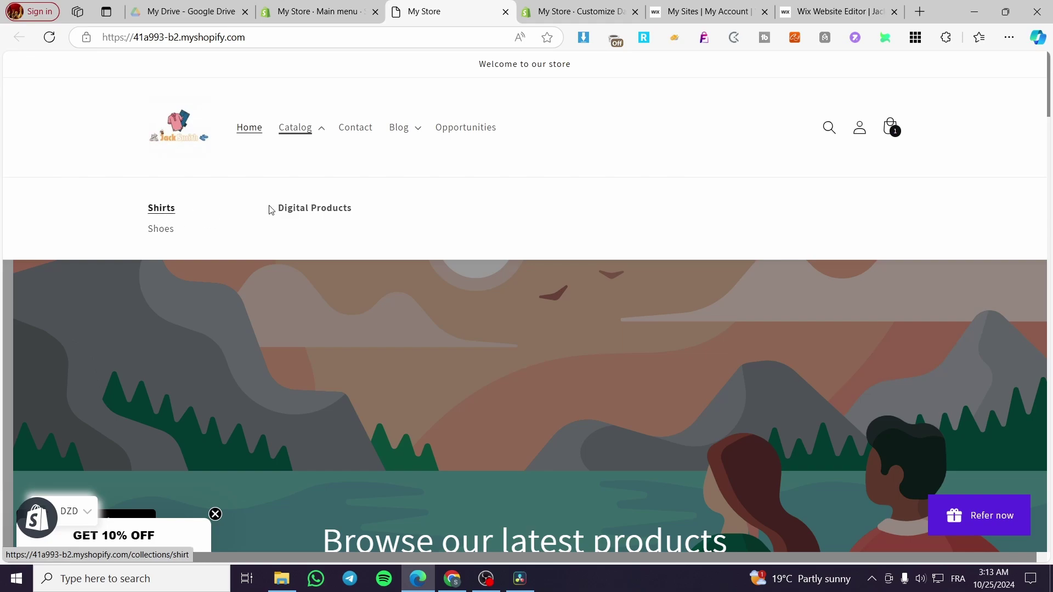
{"action": "left_click", "coordinate": [567, 4]}
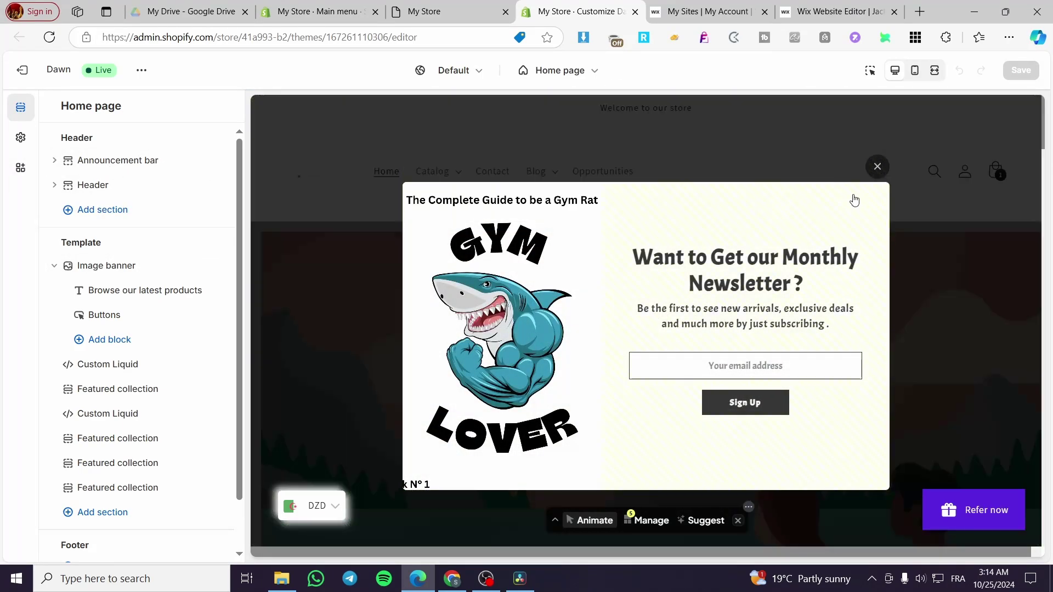
Clear the newsletter popups and stray new-window page from the theme editor preview.
{"action": "mouse_move", "coordinate": [870, 171]}
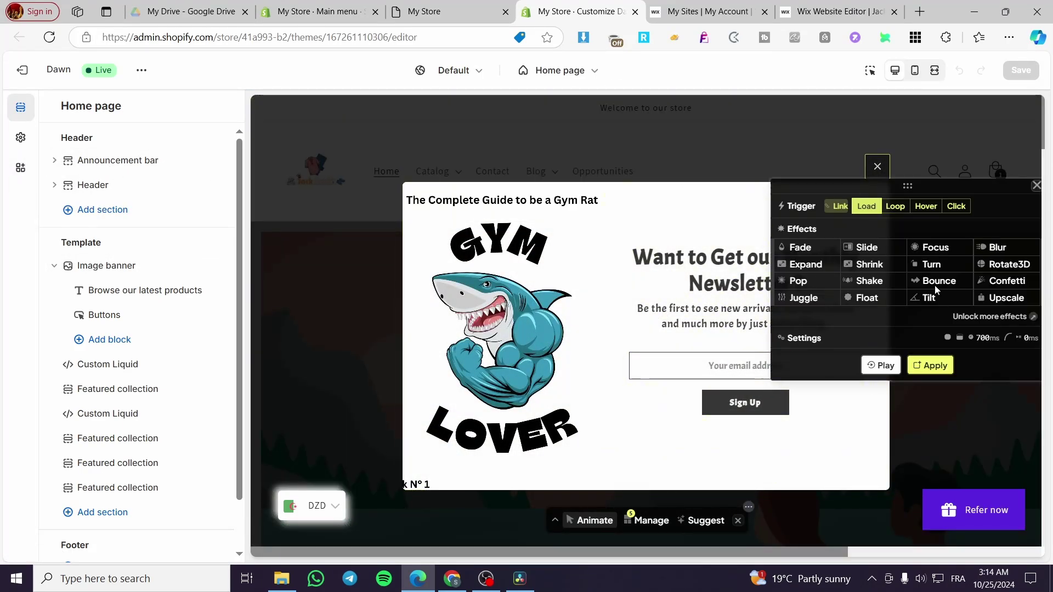
{"action": "left_click", "coordinate": [1036, 186]}
{"action": "scroll", "coordinate": [686, 521], "scroll_direction": "down", "scroll_amount": 3}
{"action": "left_click", "coordinate": [738, 521]}
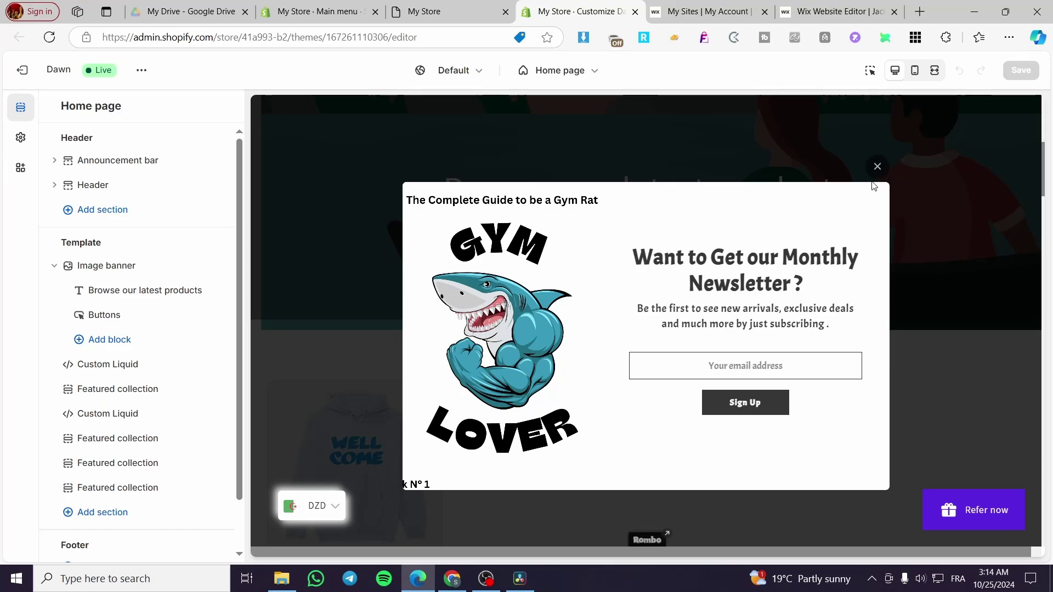
{"action": "left_click", "coordinate": [876, 170]}
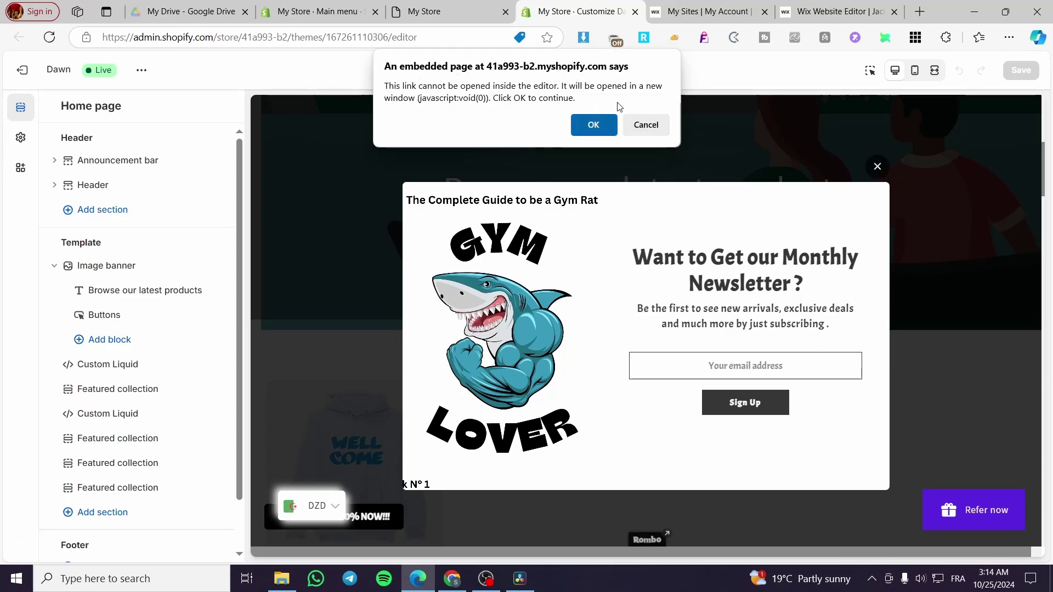
{"action": "left_click", "coordinate": [608, 121]}
{"action": "left_click", "coordinate": [673, 11]}
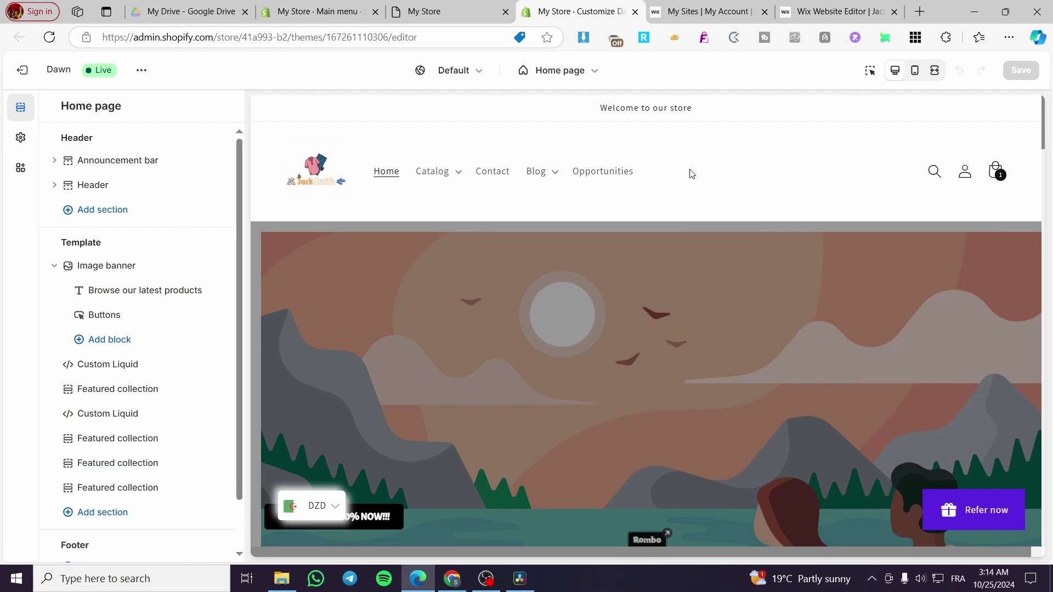
{"action": "left_click", "coordinate": [574, 73]}
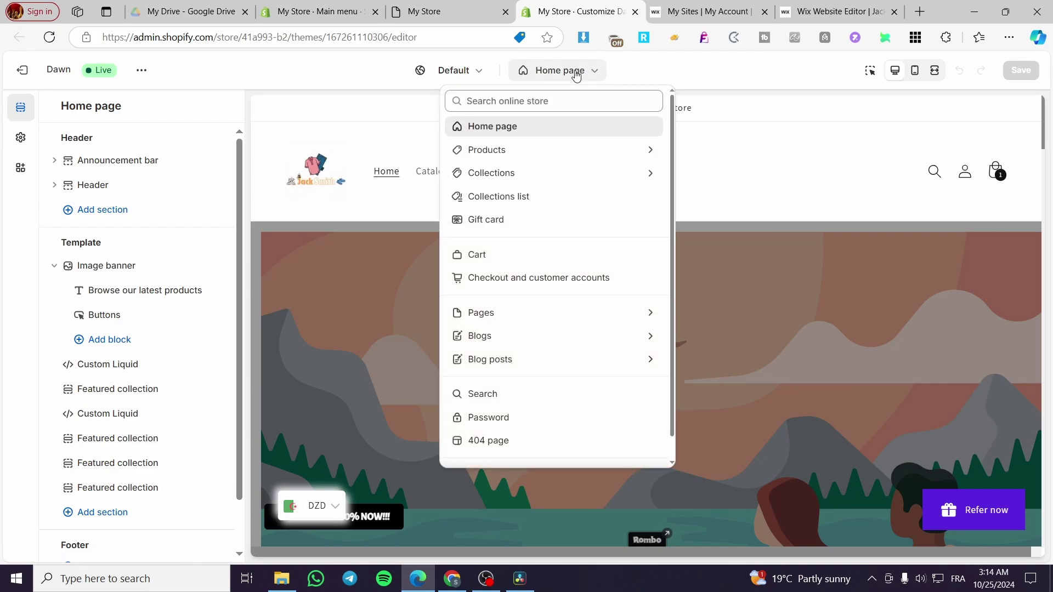
Keep Main menu in the Header section and set the desktop menu type to Dropdown.
{"action": "left_click", "coordinate": [118, 185]}
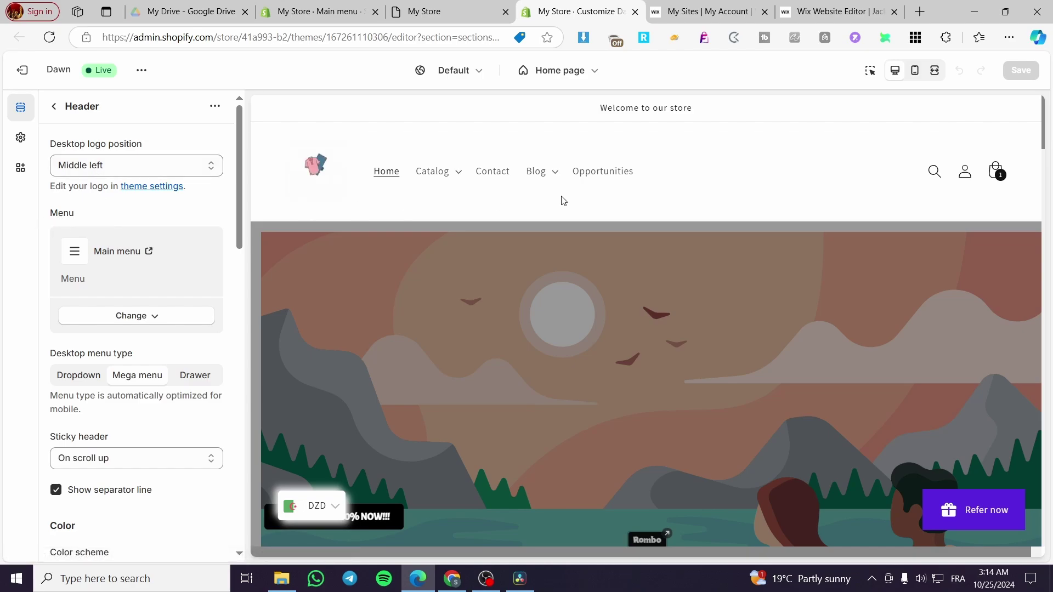
{"action": "left_click", "coordinate": [146, 317]}
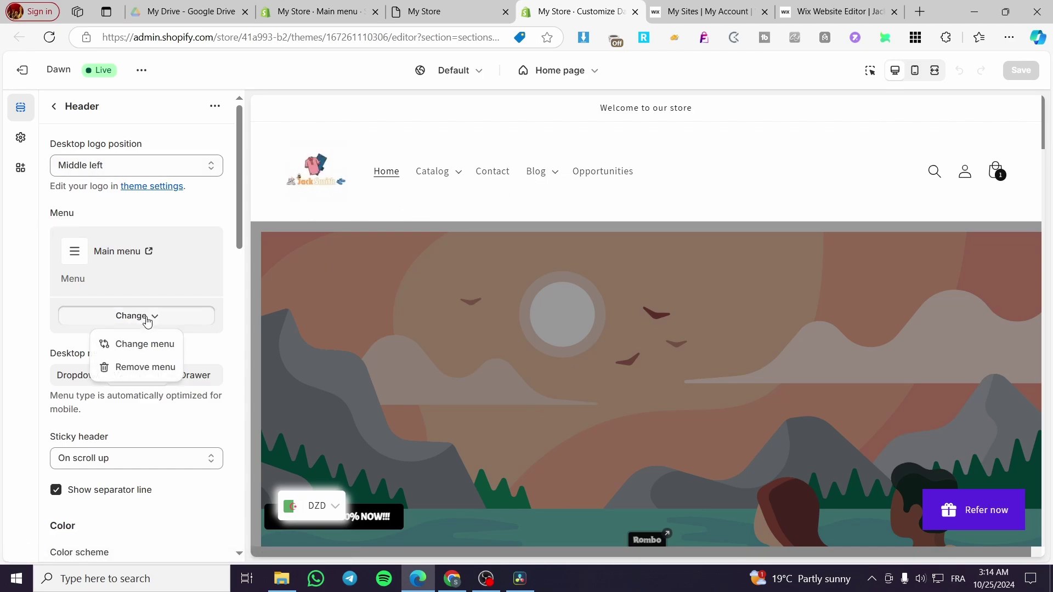
{"action": "left_click", "coordinate": [138, 344]}
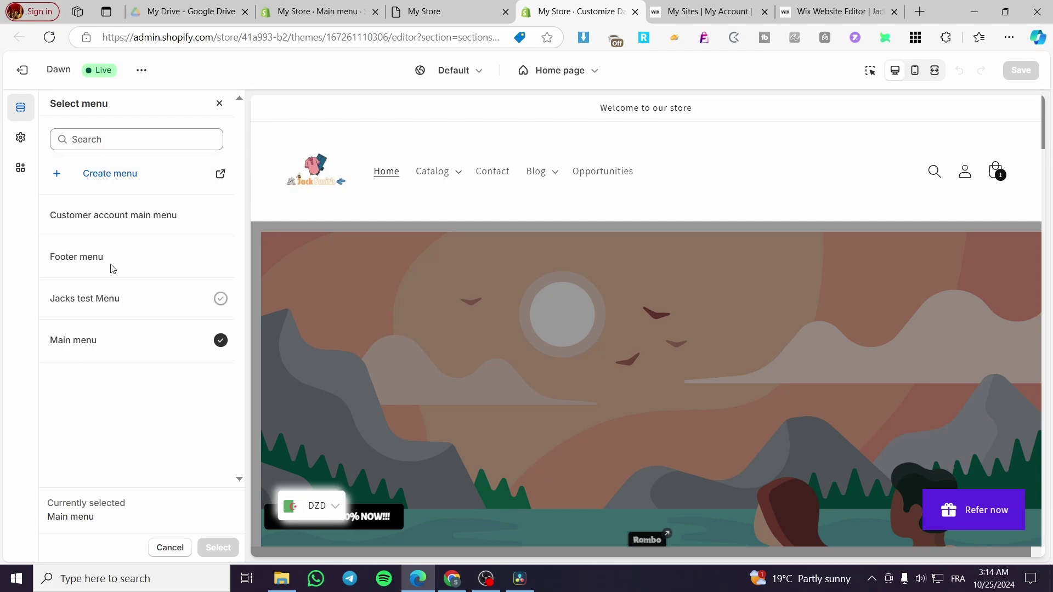
{"action": "left_click", "coordinate": [170, 542]}
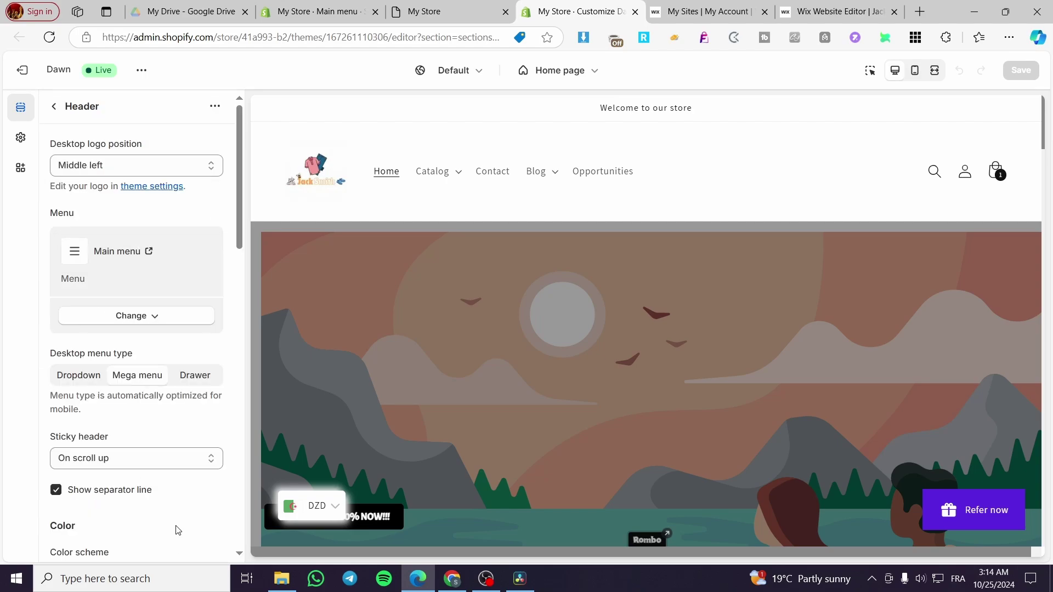
{"action": "left_click", "coordinate": [80, 377]}
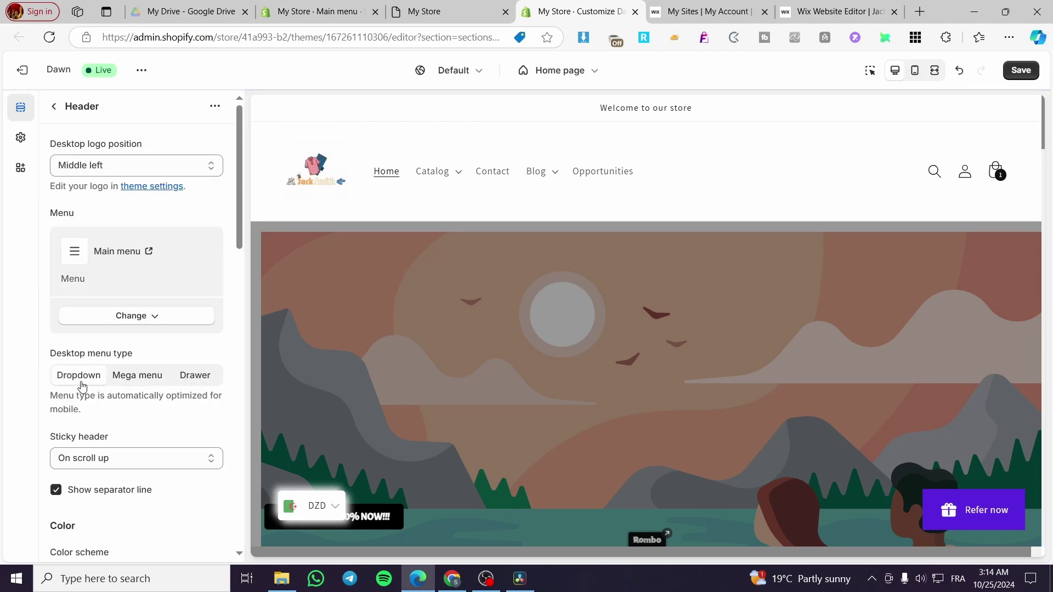
{"action": "right_click", "coordinate": [175, 383]}
{"action": "left_click", "coordinate": [175, 383]}
{"action": "left_click", "coordinate": [82, 377]}
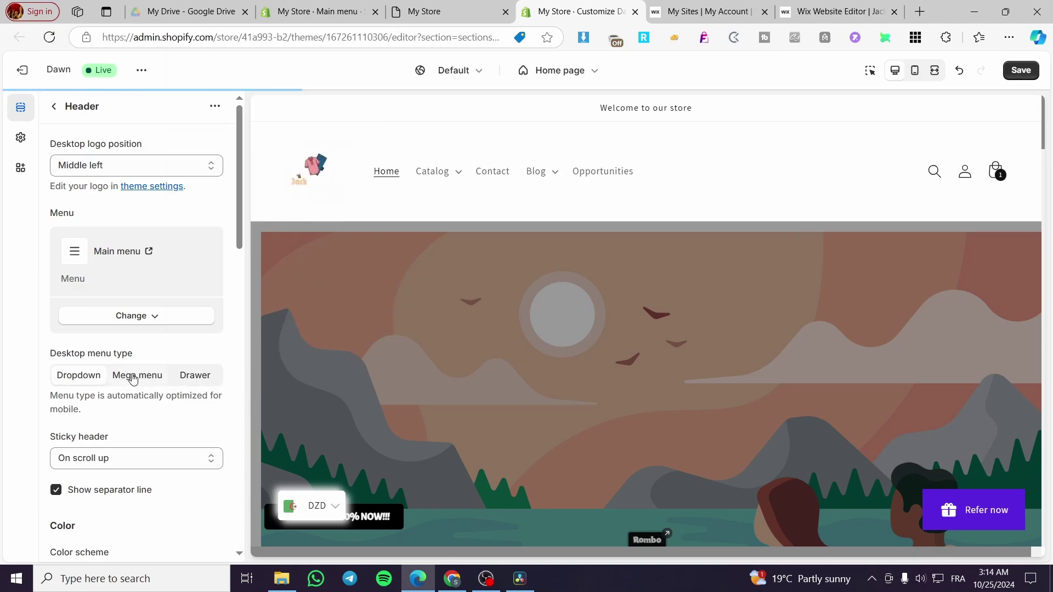
Preview the Catalog (with Shirts > Shoes) and Blog dropdowns, then save the theme.
{"action": "left_click", "coordinate": [436, 181]}
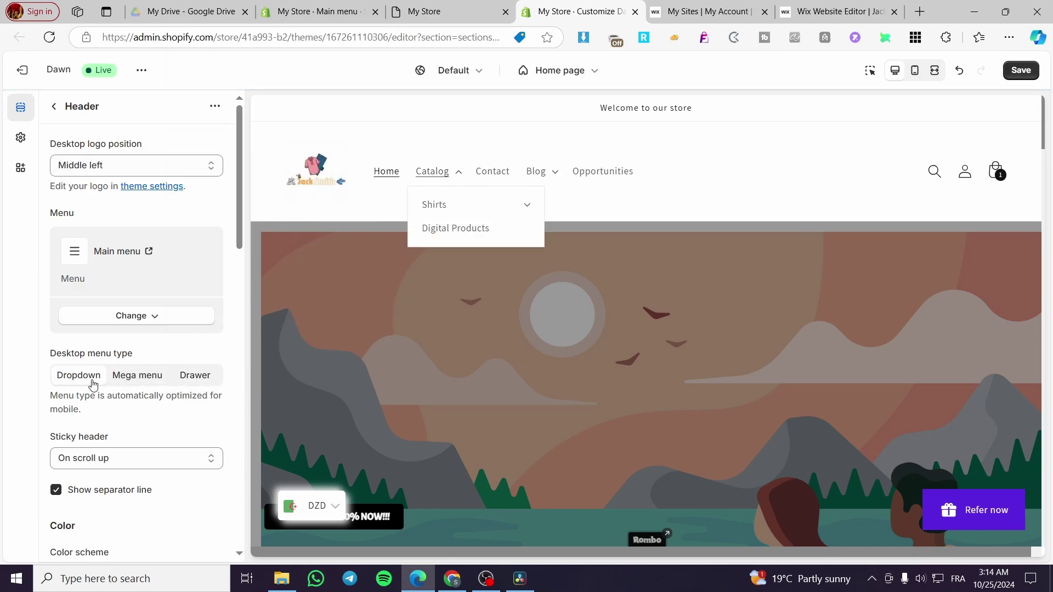
{"action": "left_click", "coordinate": [527, 205]}
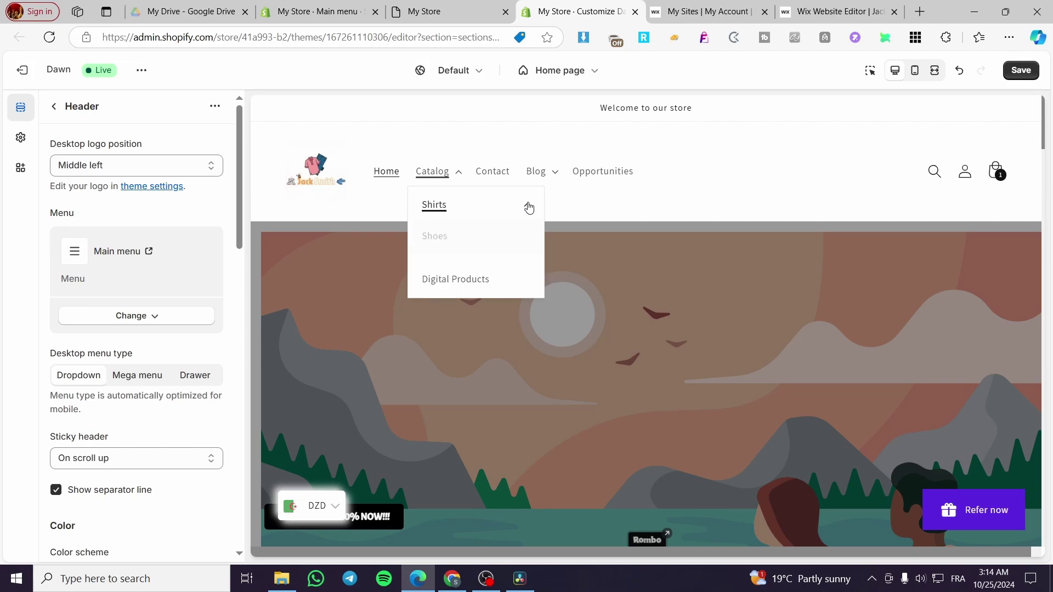
{"action": "left_click", "coordinate": [555, 175]}
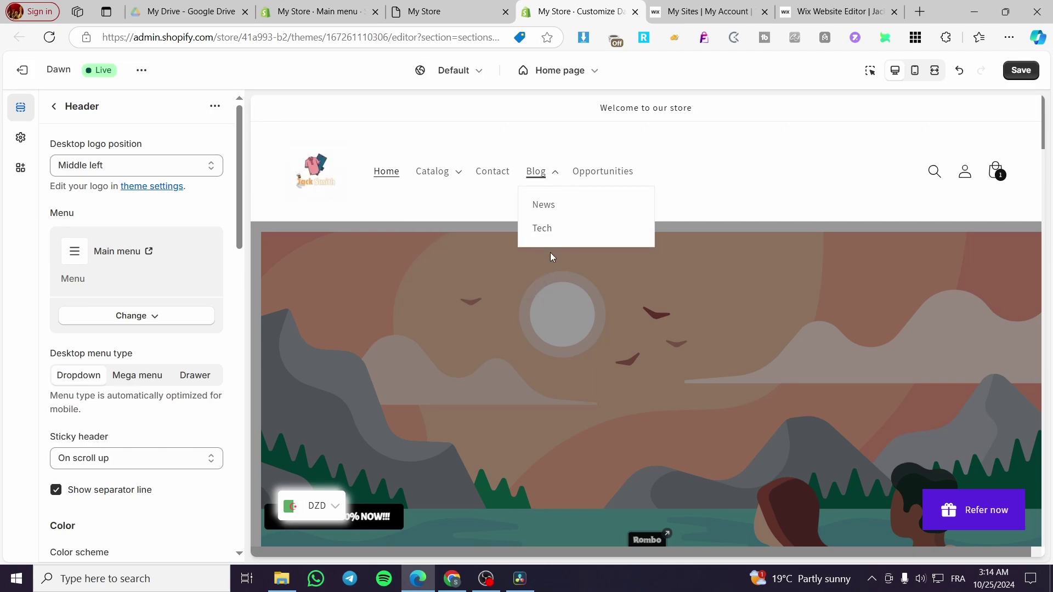
{"action": "left_click", "coordinate": [1008, 77]}
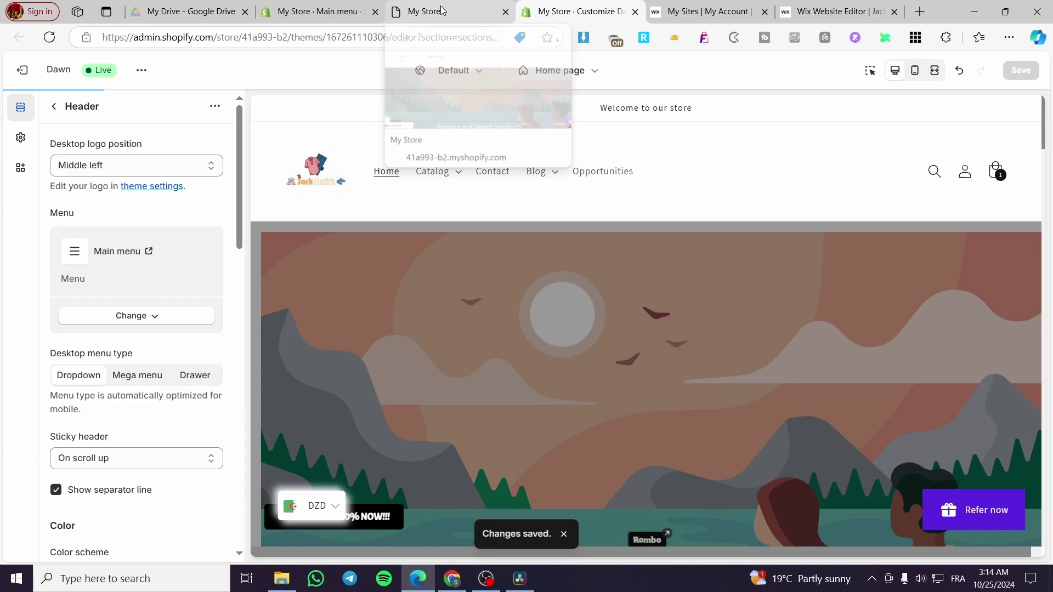
Reload the live store and open Catalog, expanding Shirts to reveal Shoes.
{"action": "left_click", "coordinate": [443, 11]}
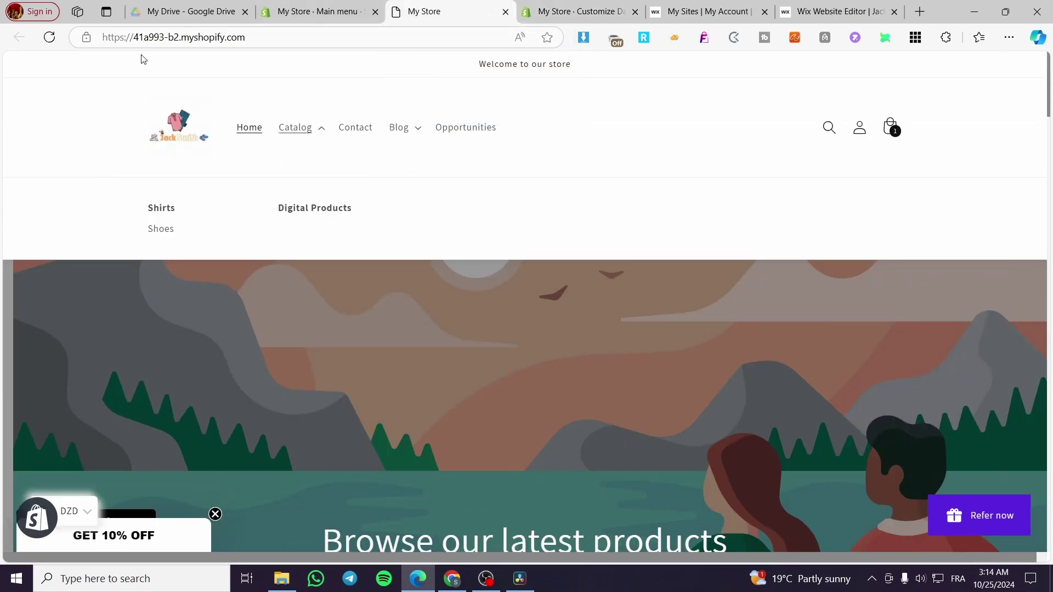
{"action": "left_click", "coordinate": [53, 42]}
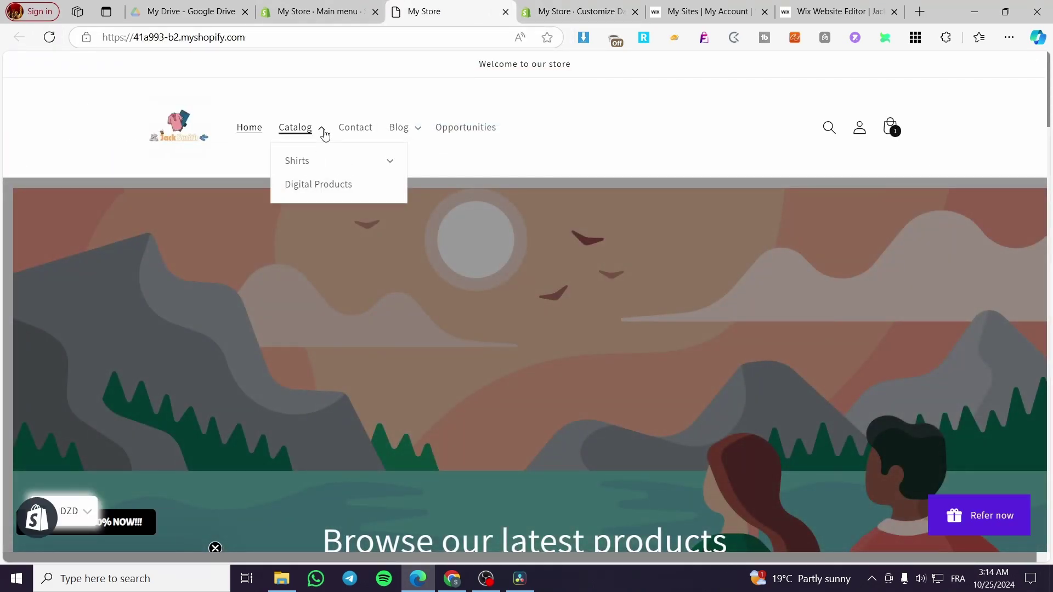
{"action": "left_click", "coordinate": [323, 134]}
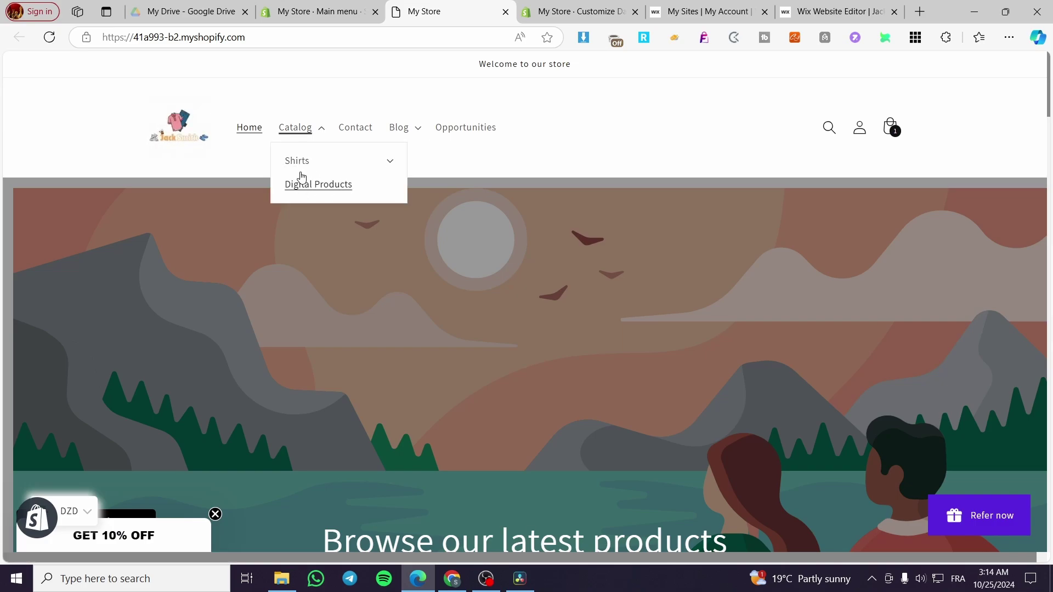
{"action": "left_click", "coordinate": [391, 165]}
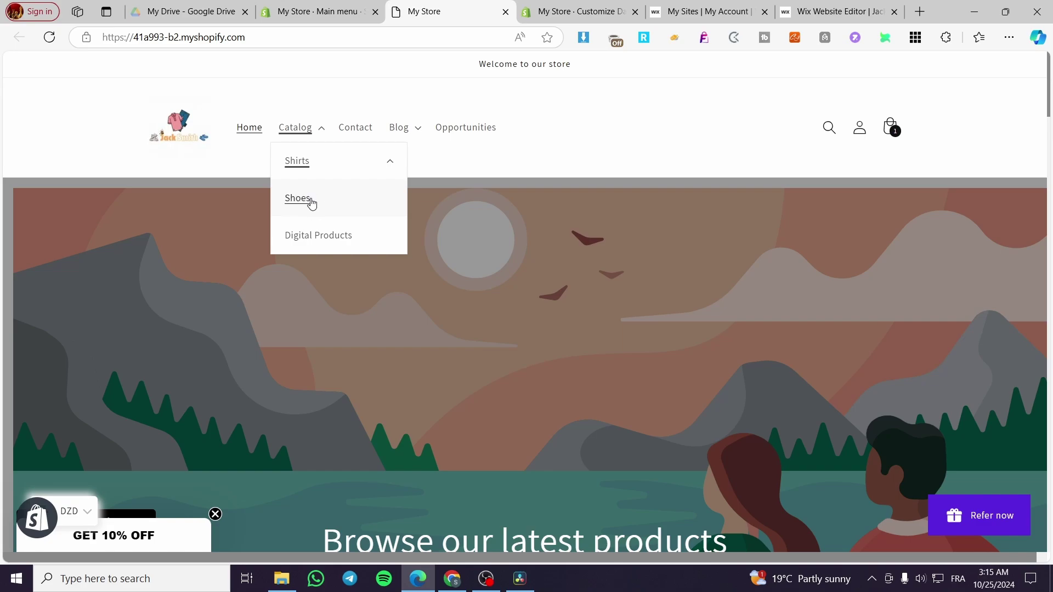
Open Blog > Tech to view the News about Tech blog page.
{"action": "left_click", "coordinate": [419, 131]}
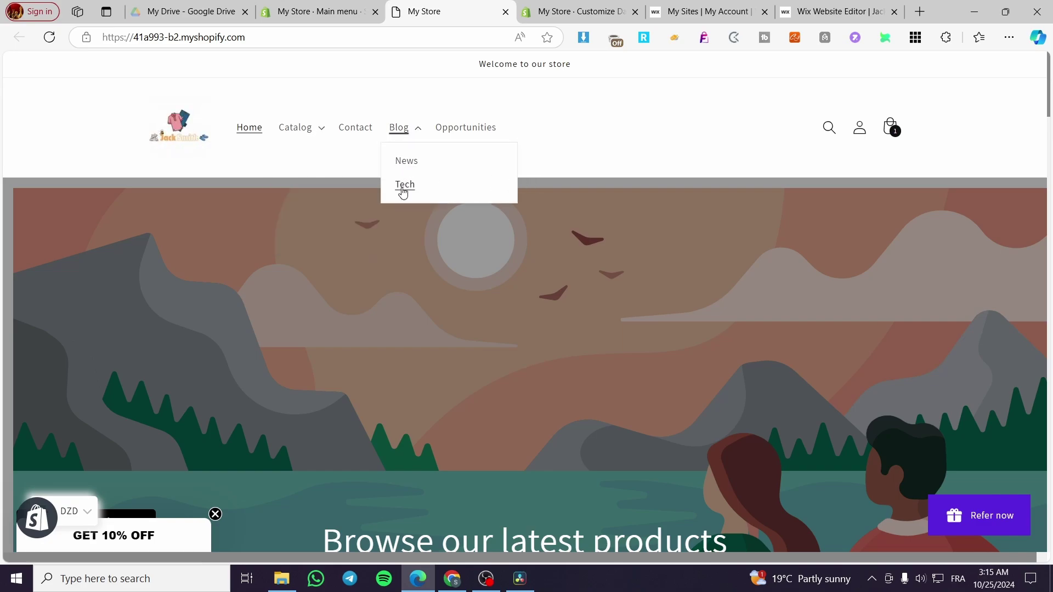
{"action": "left_click", "coordinate": [404, 190]}
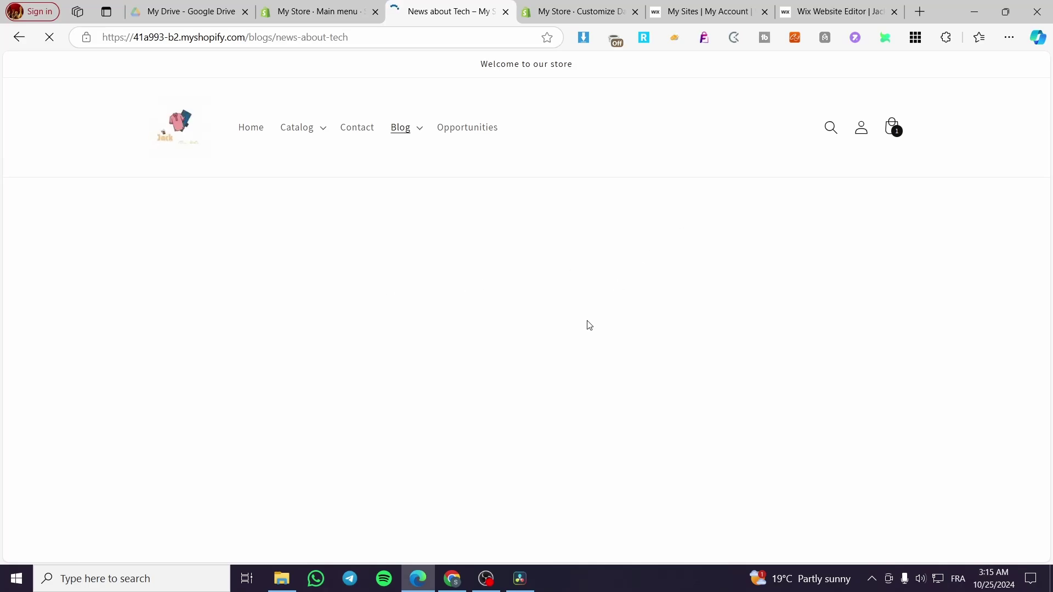
{"action": "scroll", "coordinate": [439, 340], "scroll_direction": "down", "scroll_amount": 6}
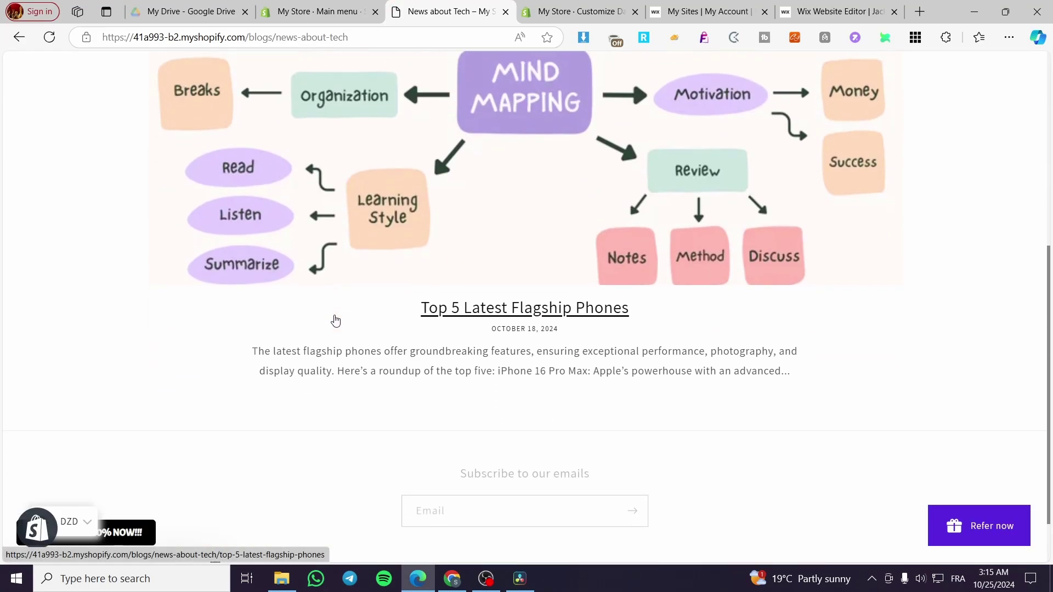
{"action": "scroll", "coordinate": [335, 320], "scroll_direction": "up", "scroll_amount": 6}
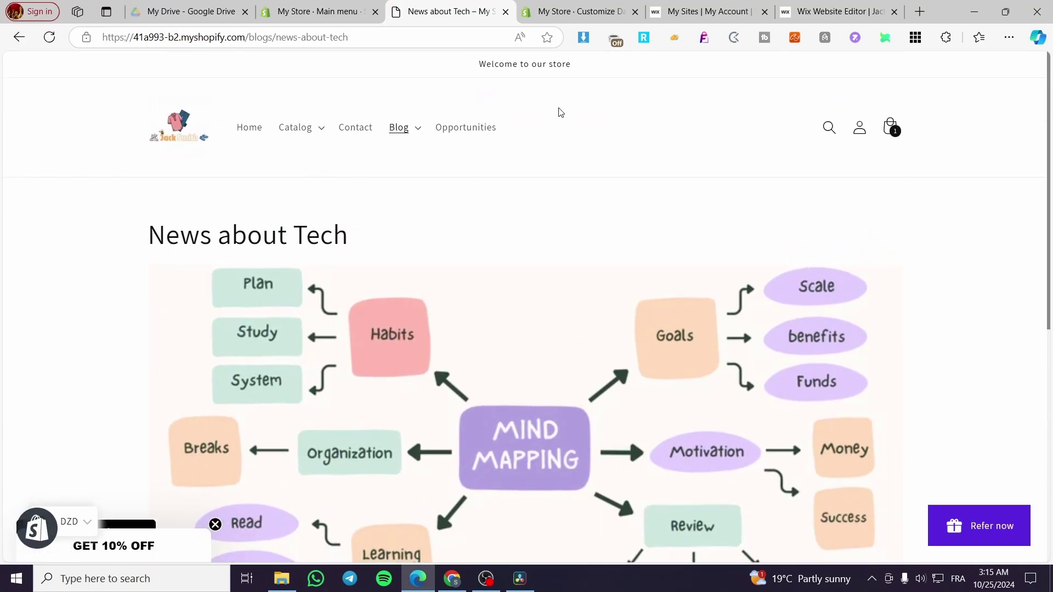